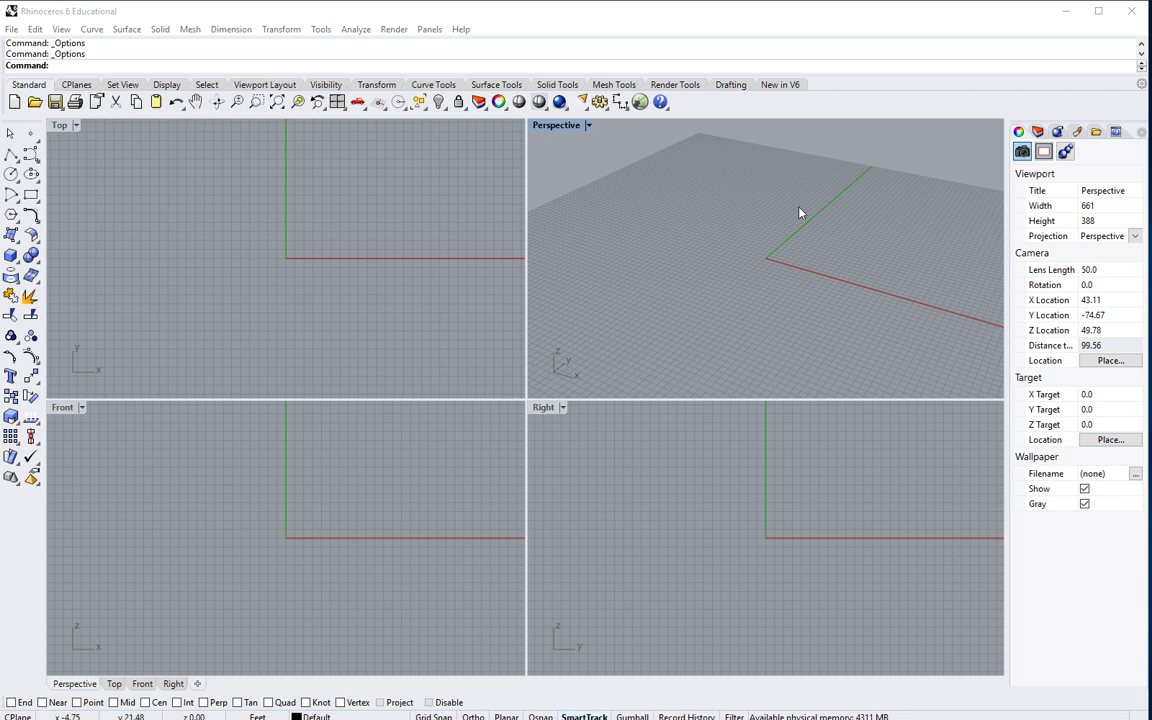
- Close Rhino and relaunch Rhino 6 from the desktop icon to reach the template window
click(1133, 13)
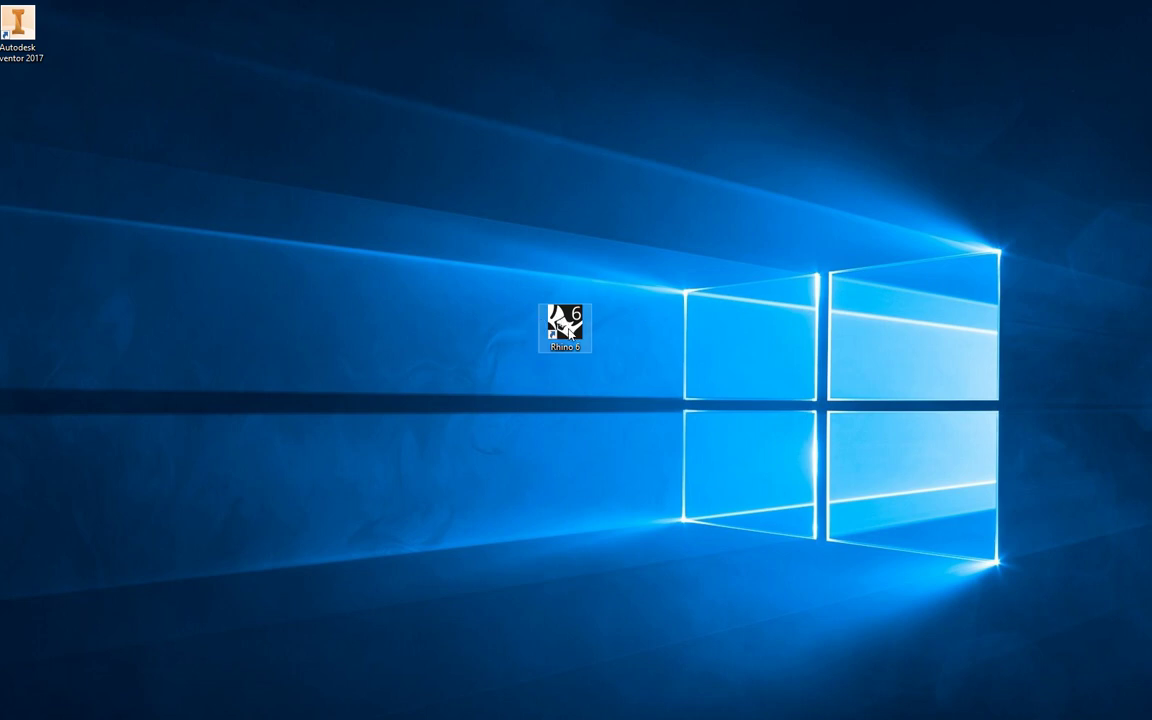
double_click(569, 329)
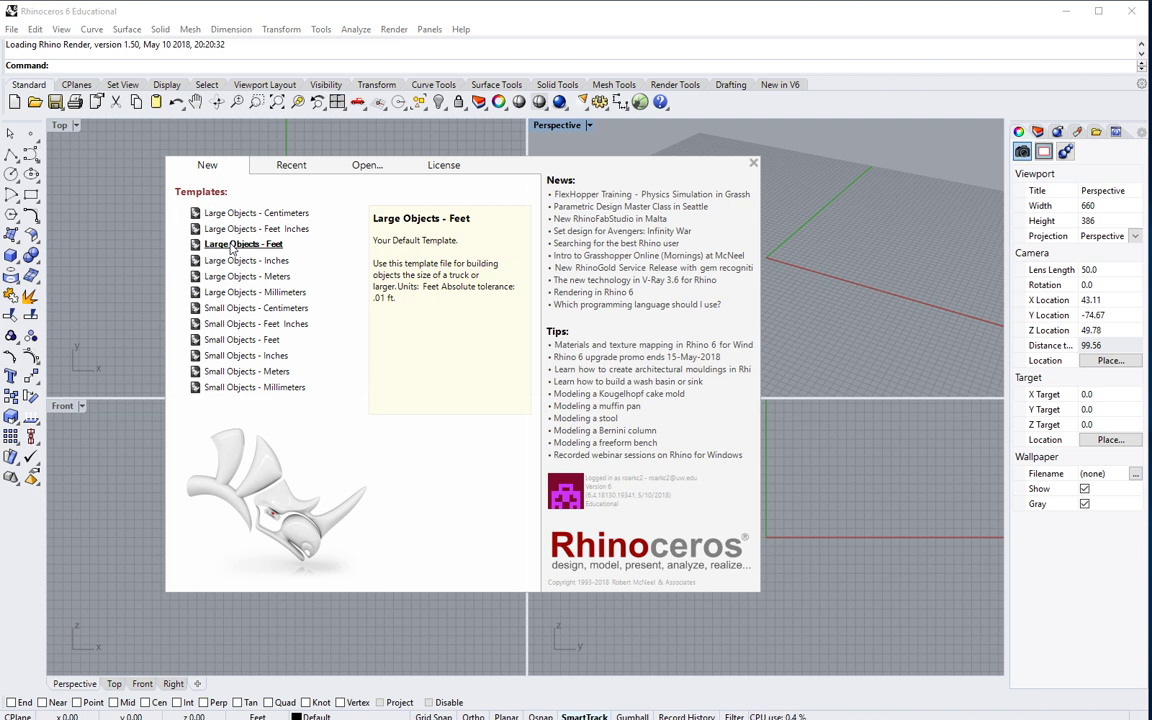
- Create a Large Objects - Feet document, maximize the Top viewport, and pan the origin lower left
click(231, 245)
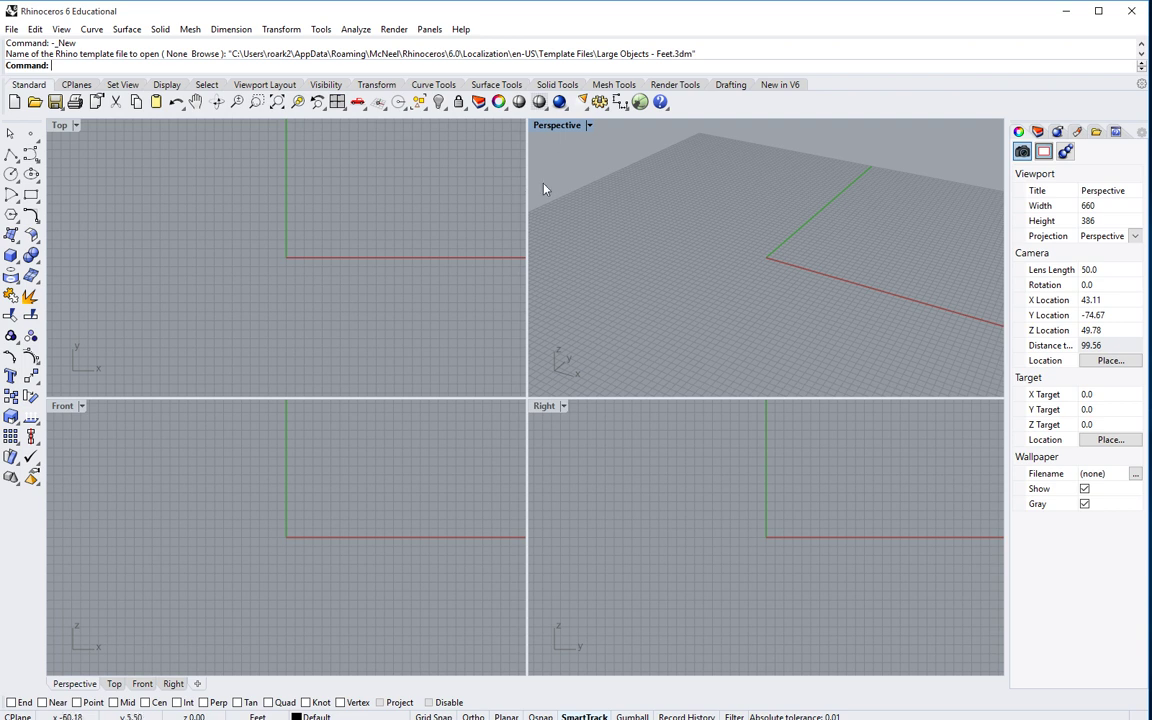
double_click(61, 127)
right_drag(355, 275, 160, 373)
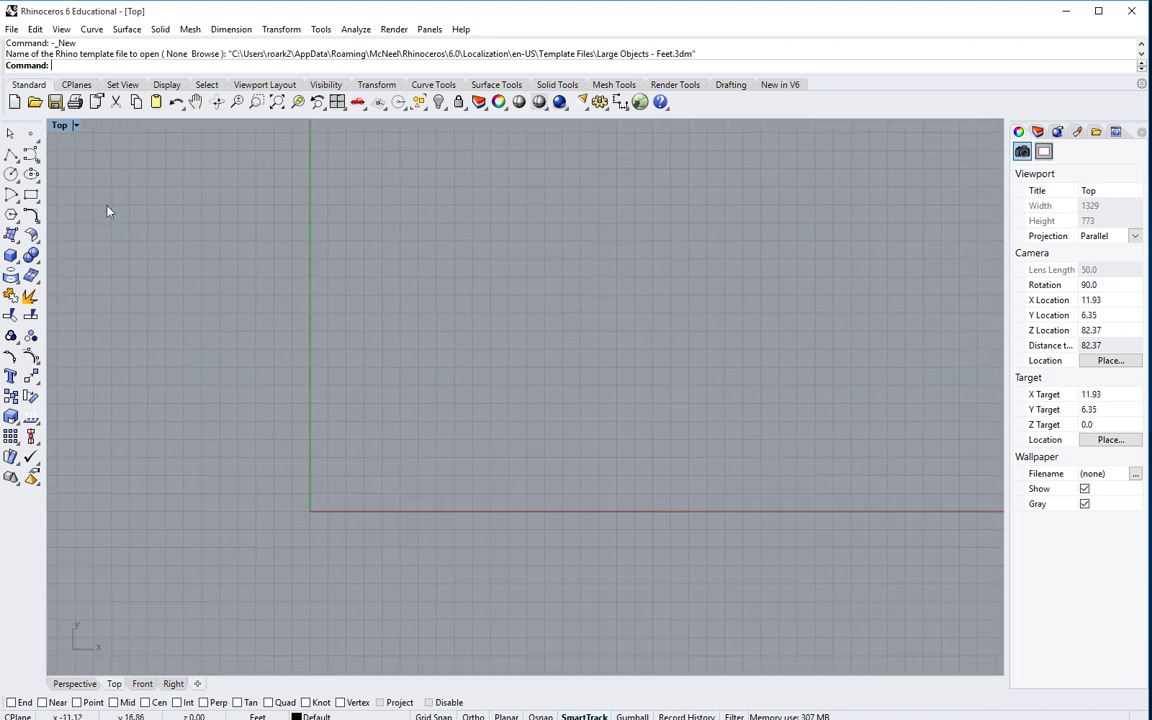
- Draw a line from origin 0 with length 10 along the x-axis, then select it
click(10, 155)
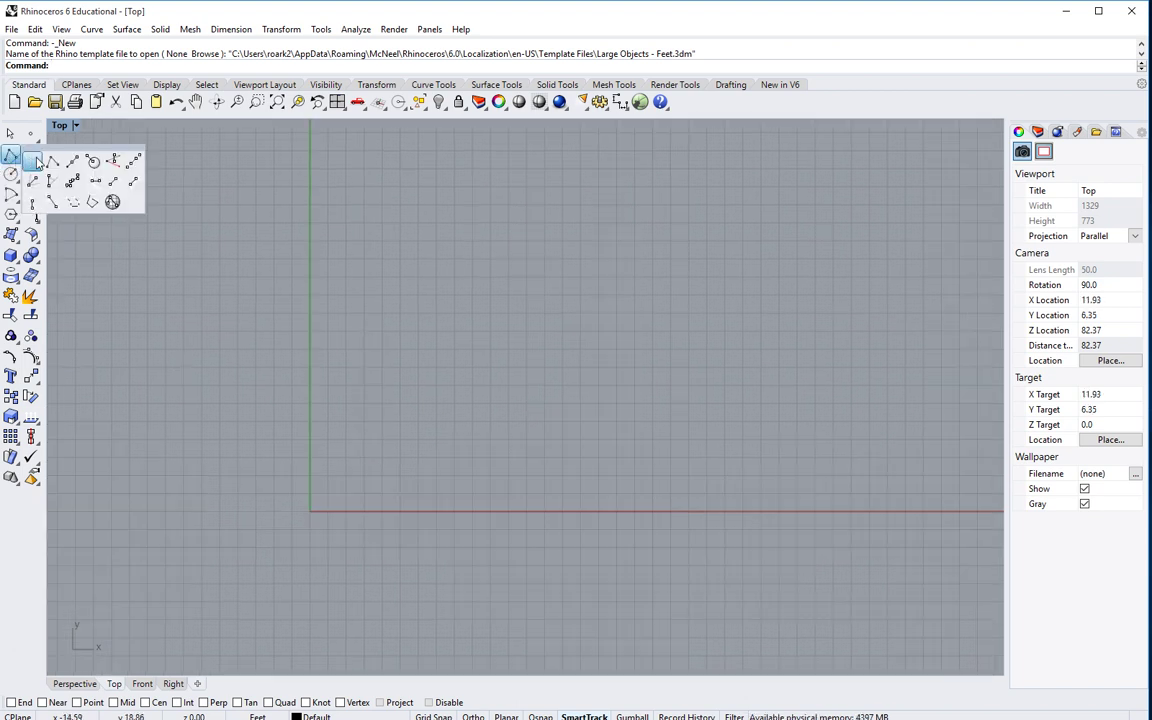
click(33, 160)
text(0)
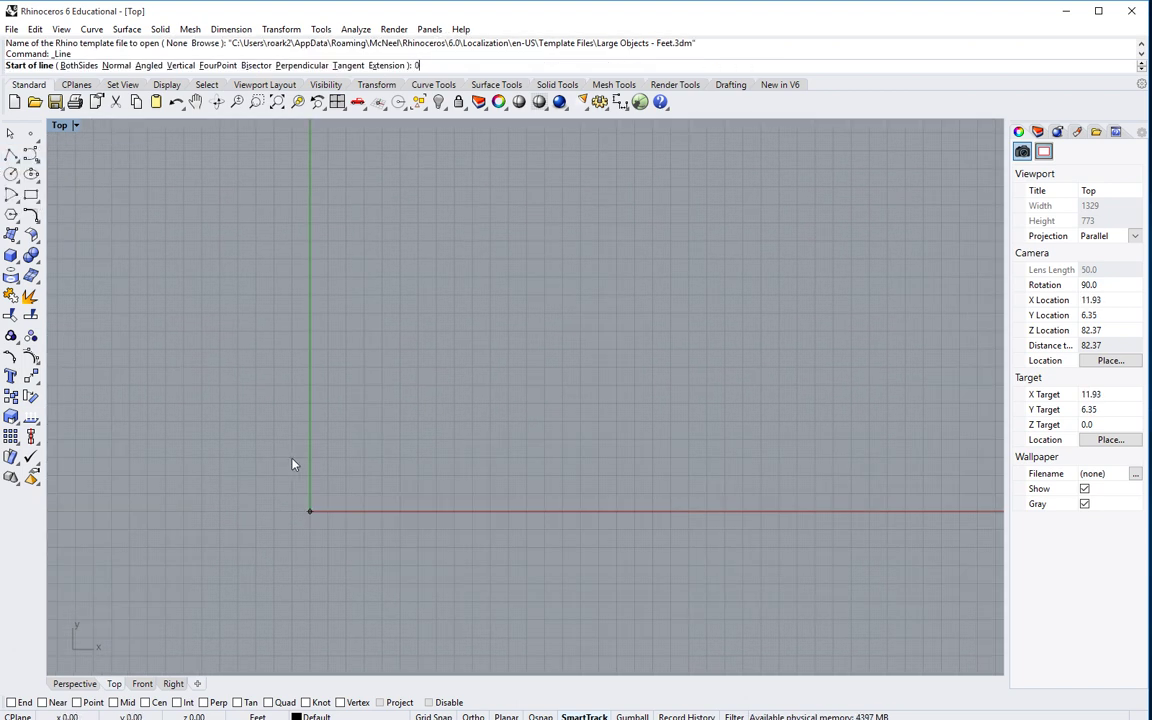
key(Return)
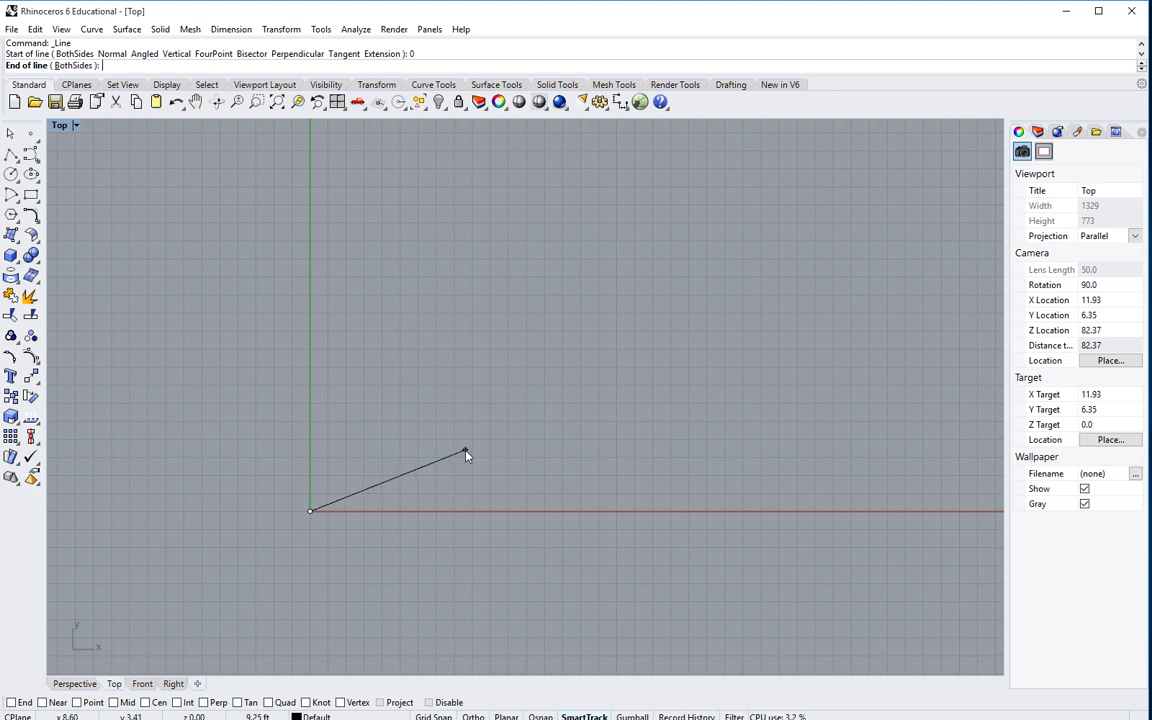
text(10)
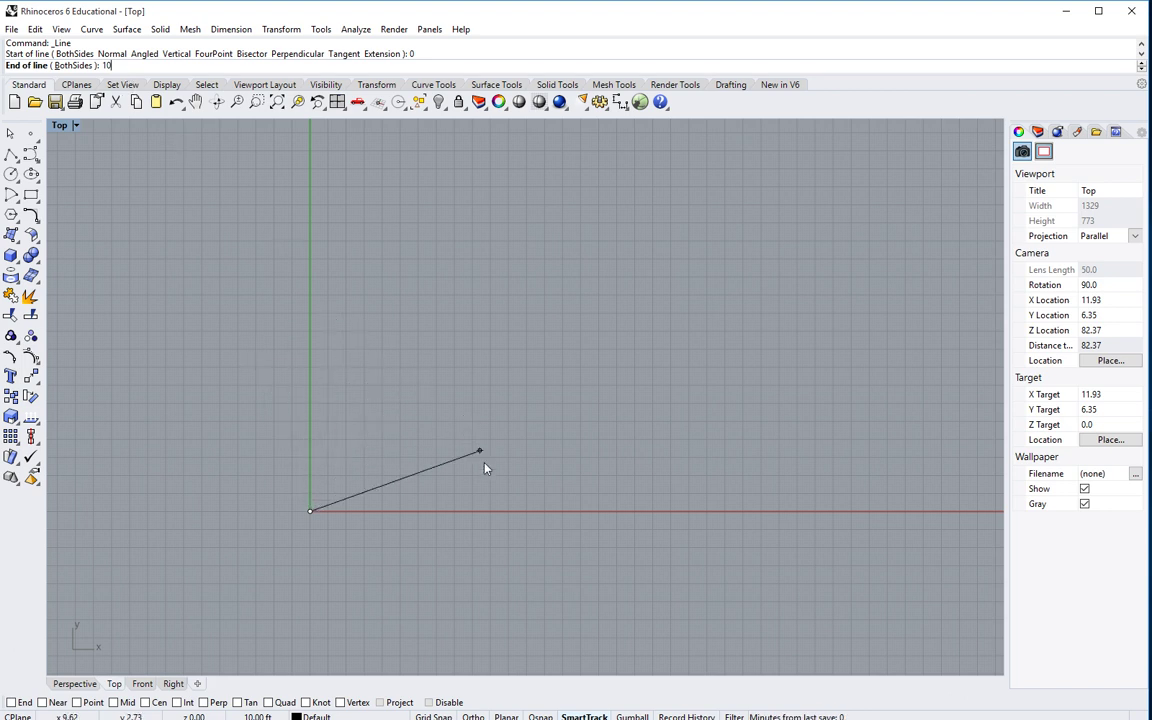
key(Return)
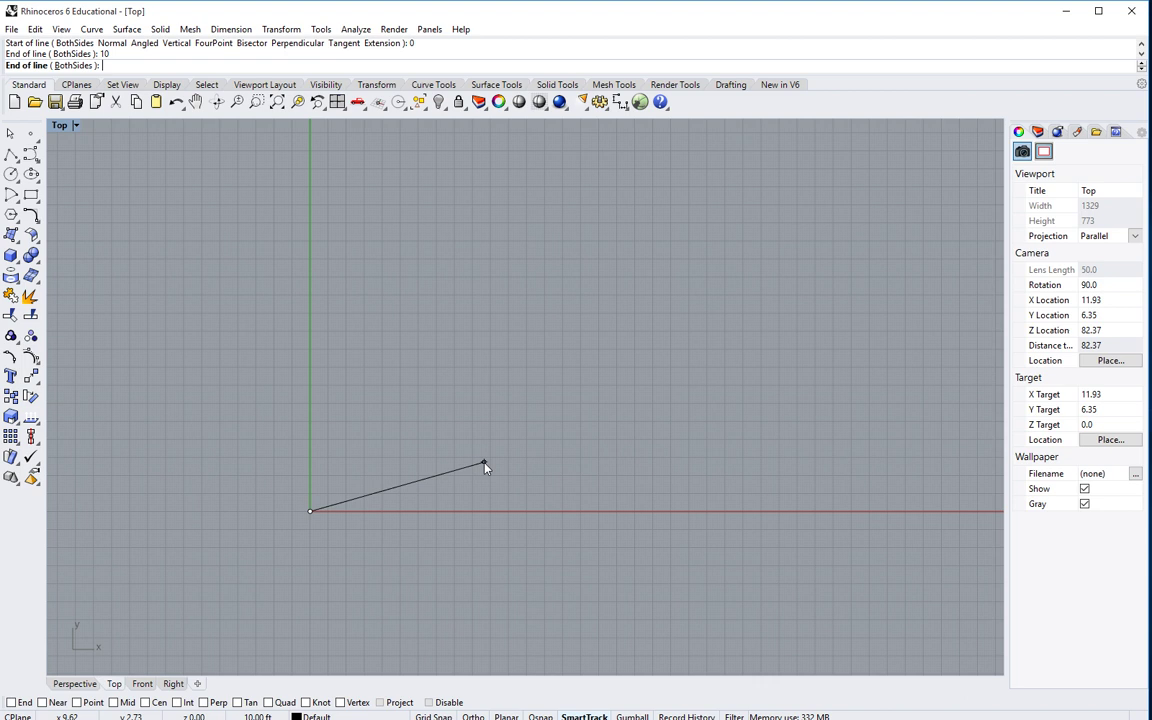
click(603, 509)
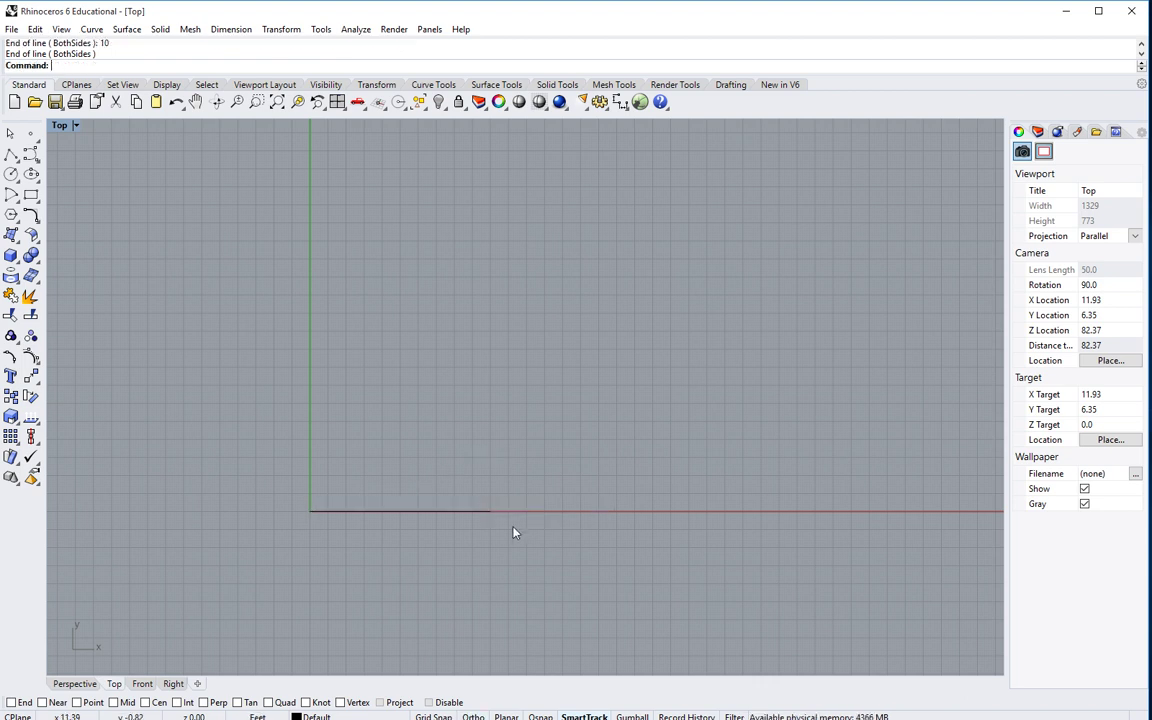
click(483, 513)
- With End osnap on, place a linear dimension reading 10.00 above the line's two endpoints
click(516, 556)
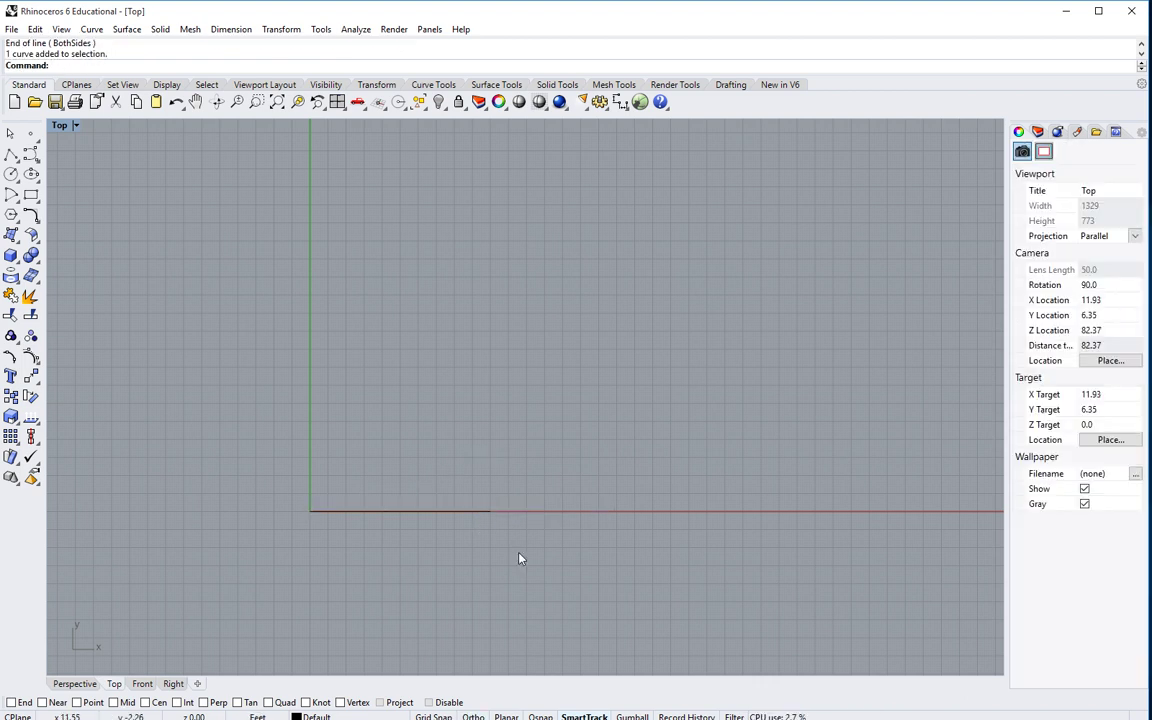
click(730, 84)
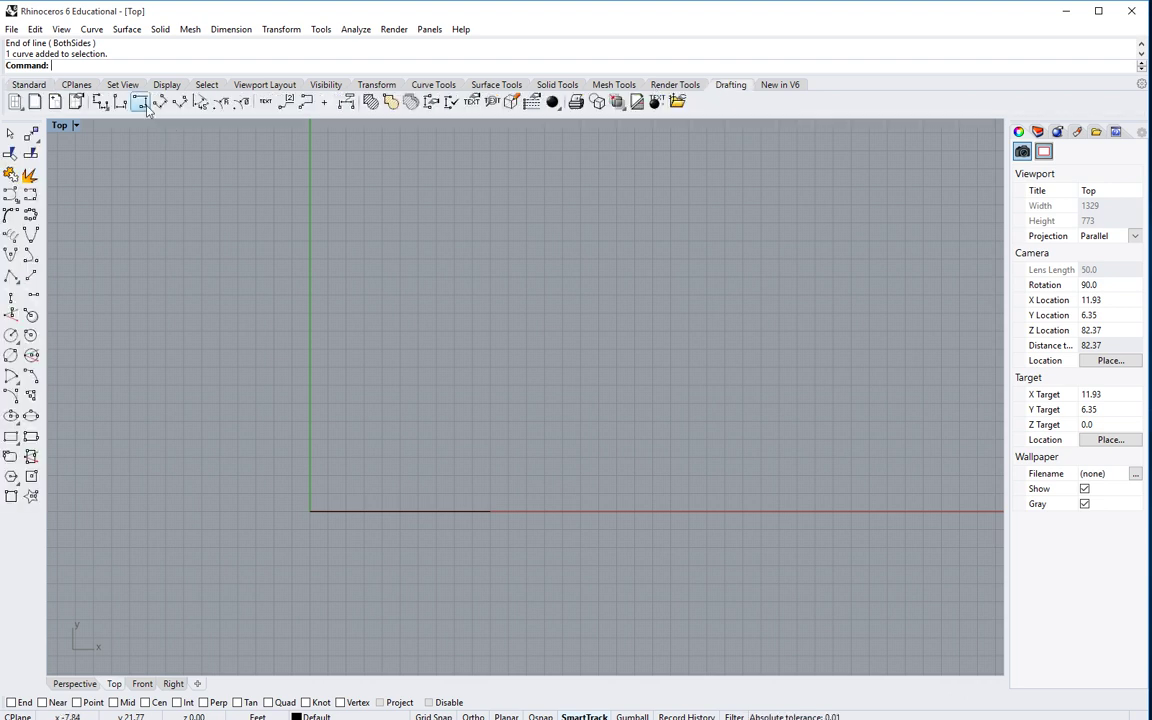
click(120, 101)
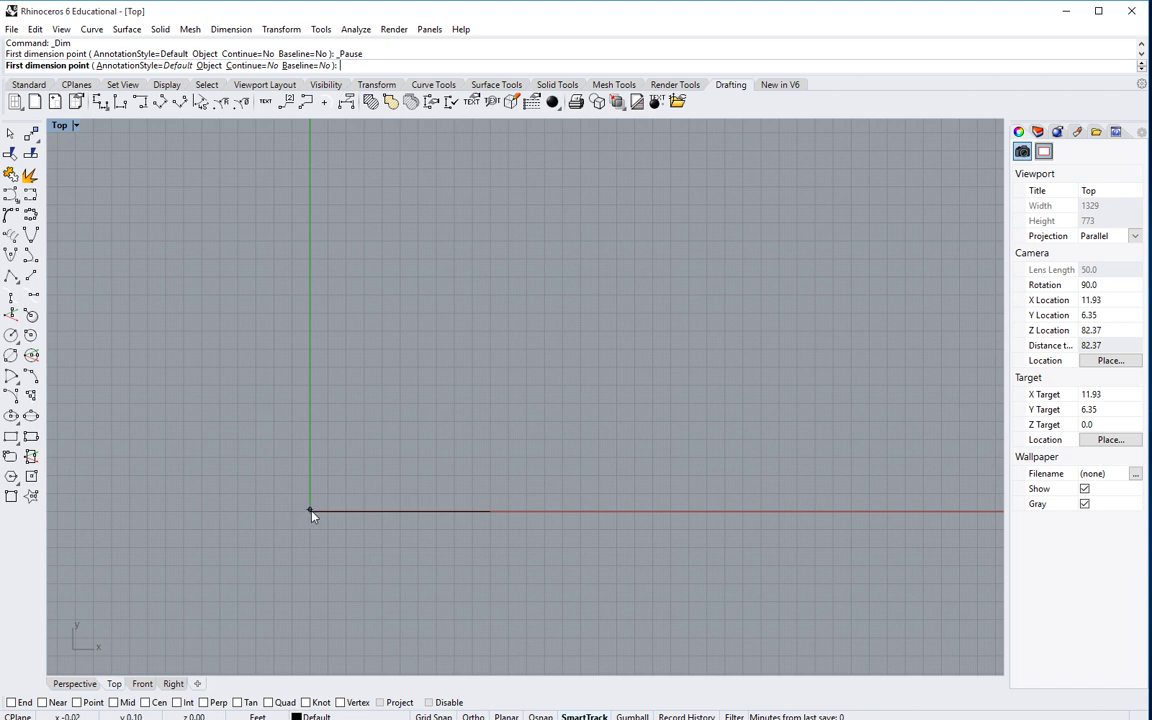
click(12, 702)
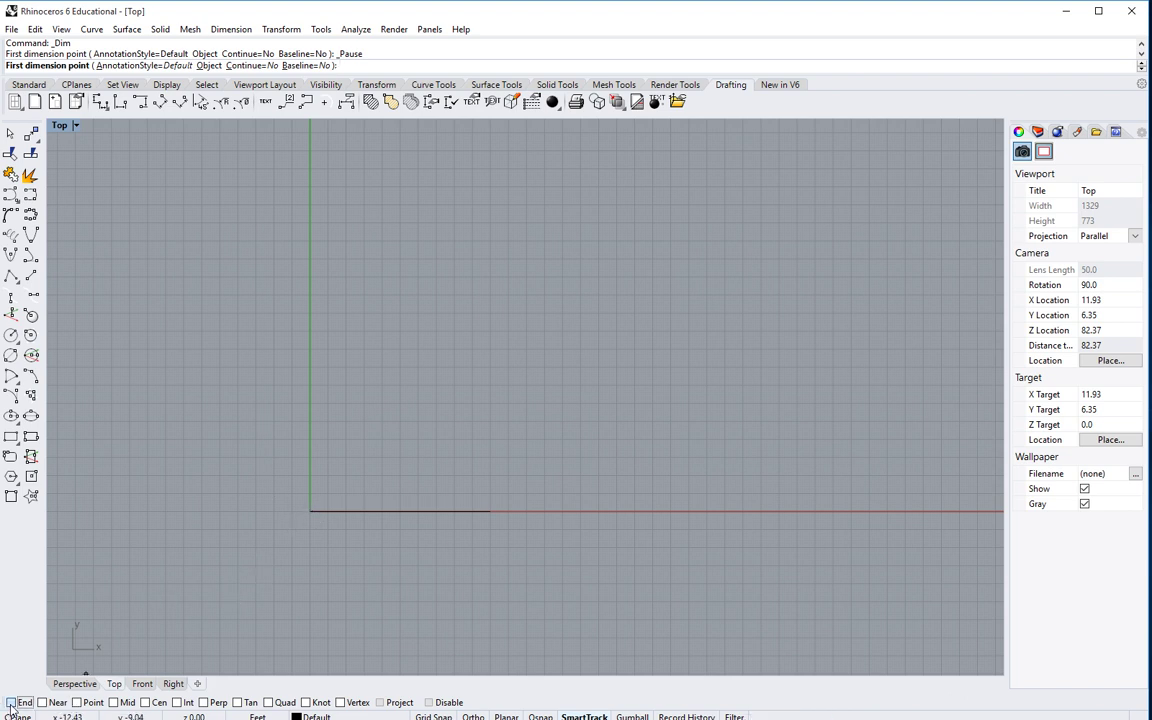
click(308, 515)
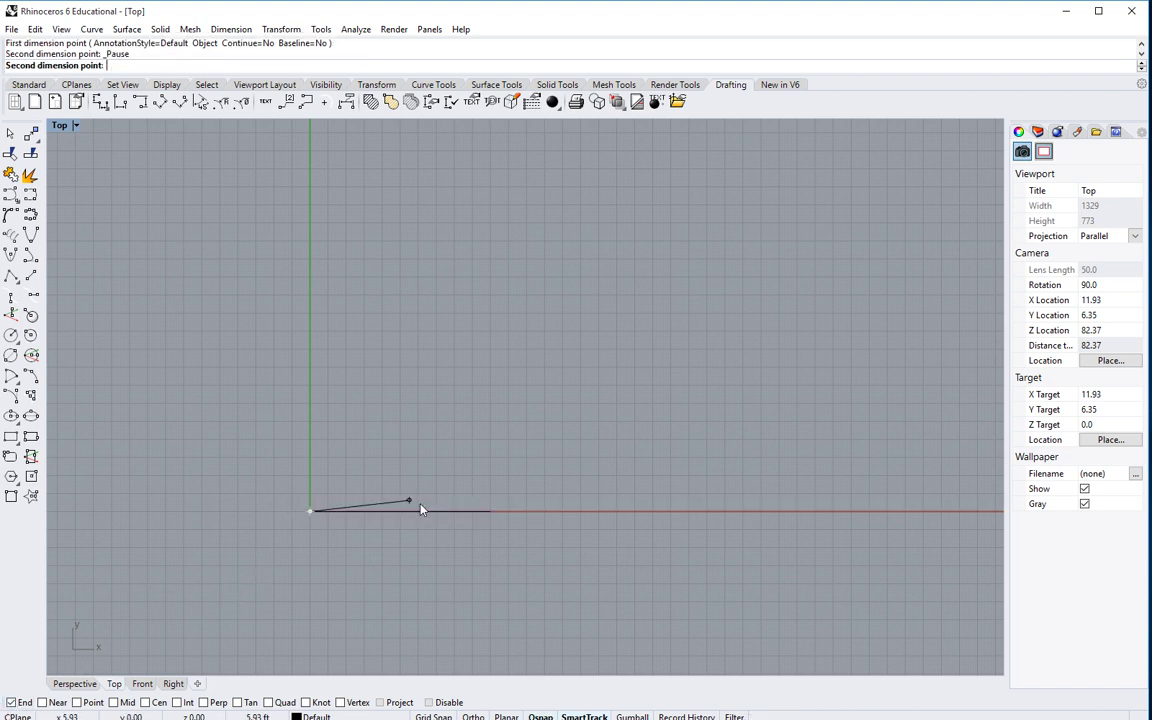
click(492, 516)
click(470, 425)
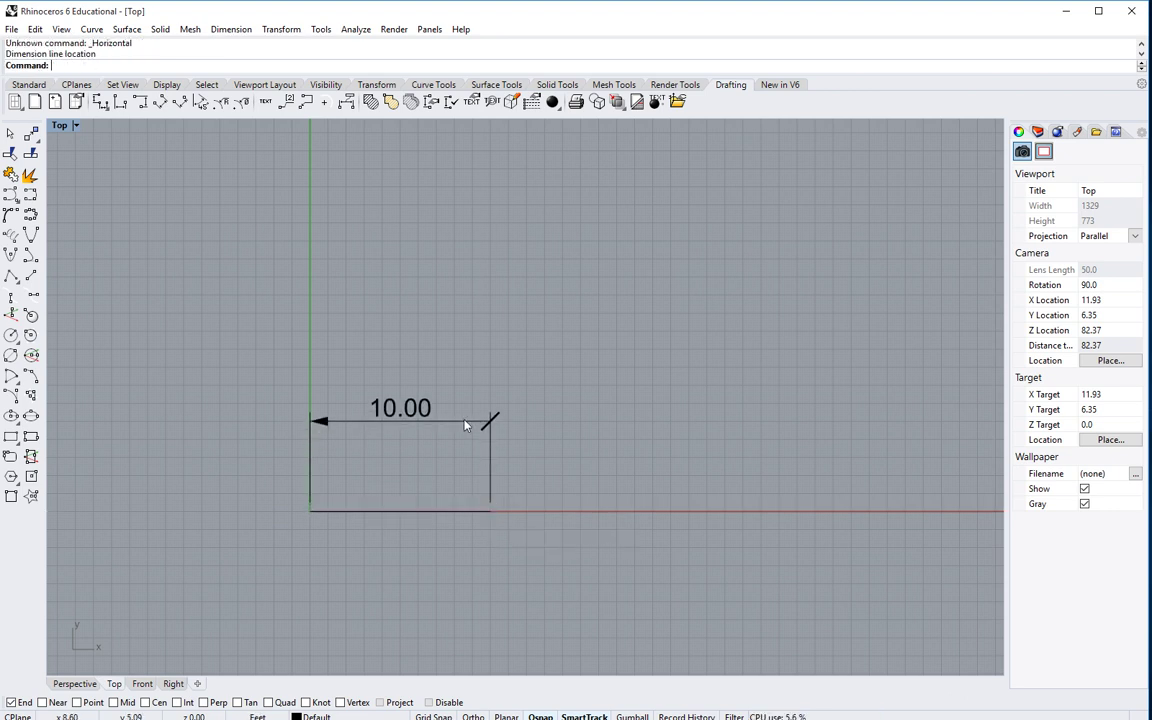
click(390, 513)
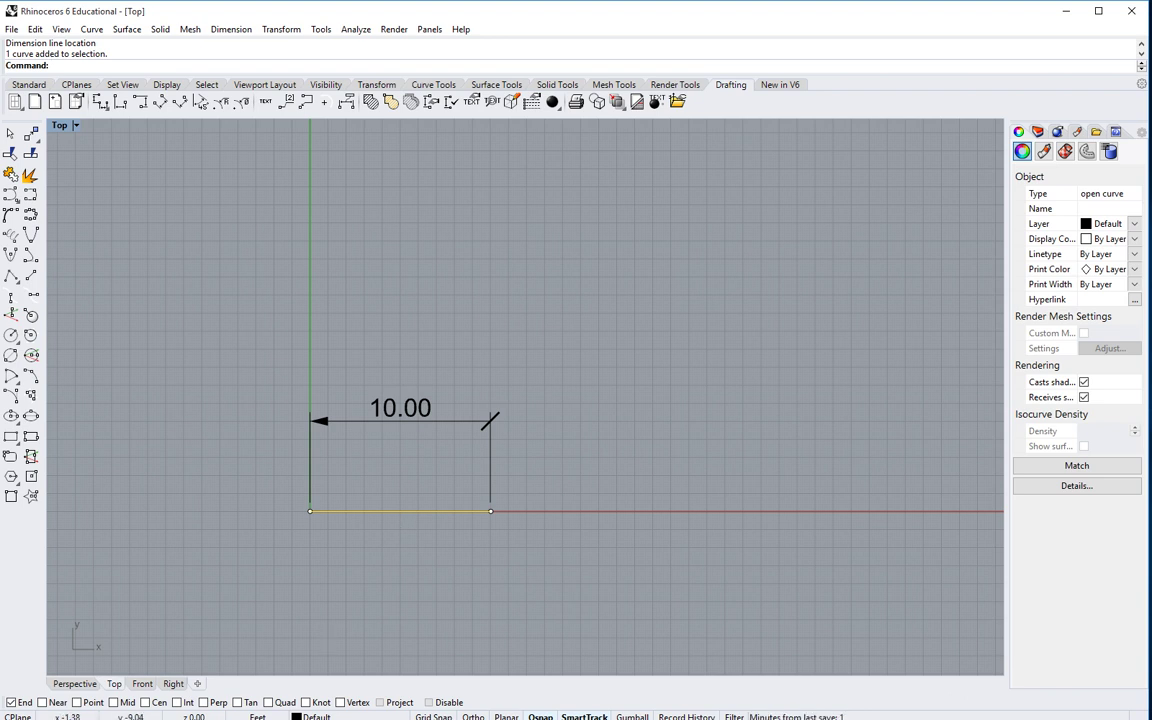
click(392, 606)
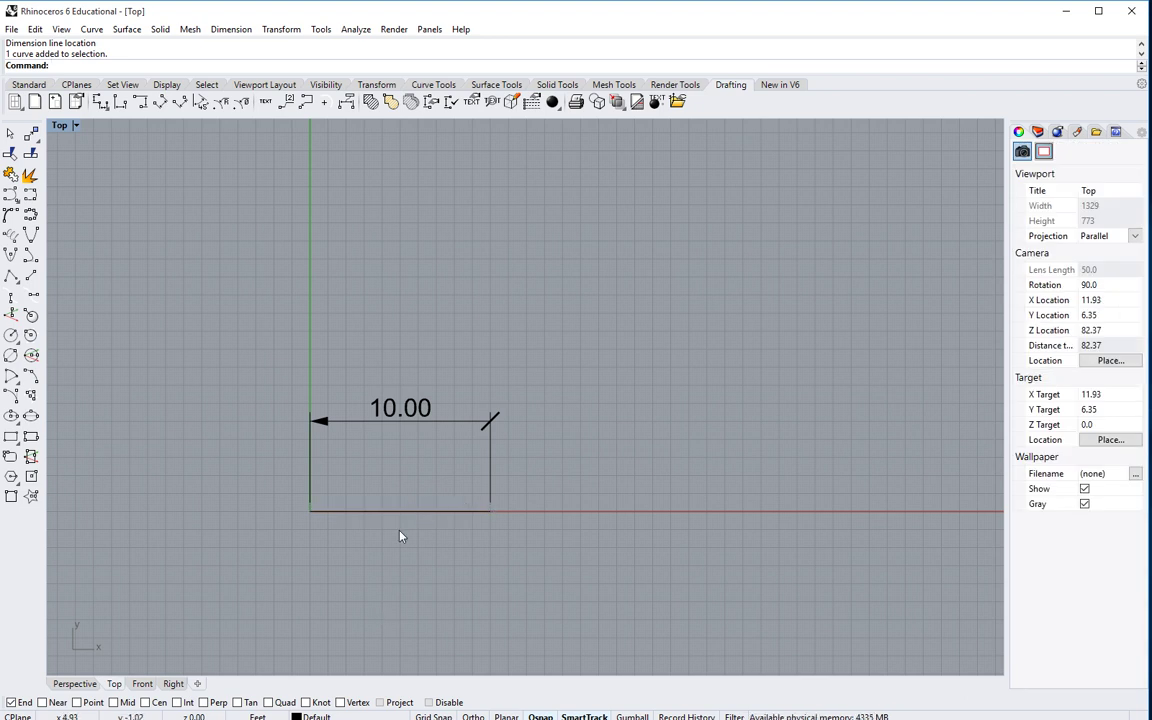
- Run Dist between the line's two endpoints, reading 10.00 feet
text(Distance)
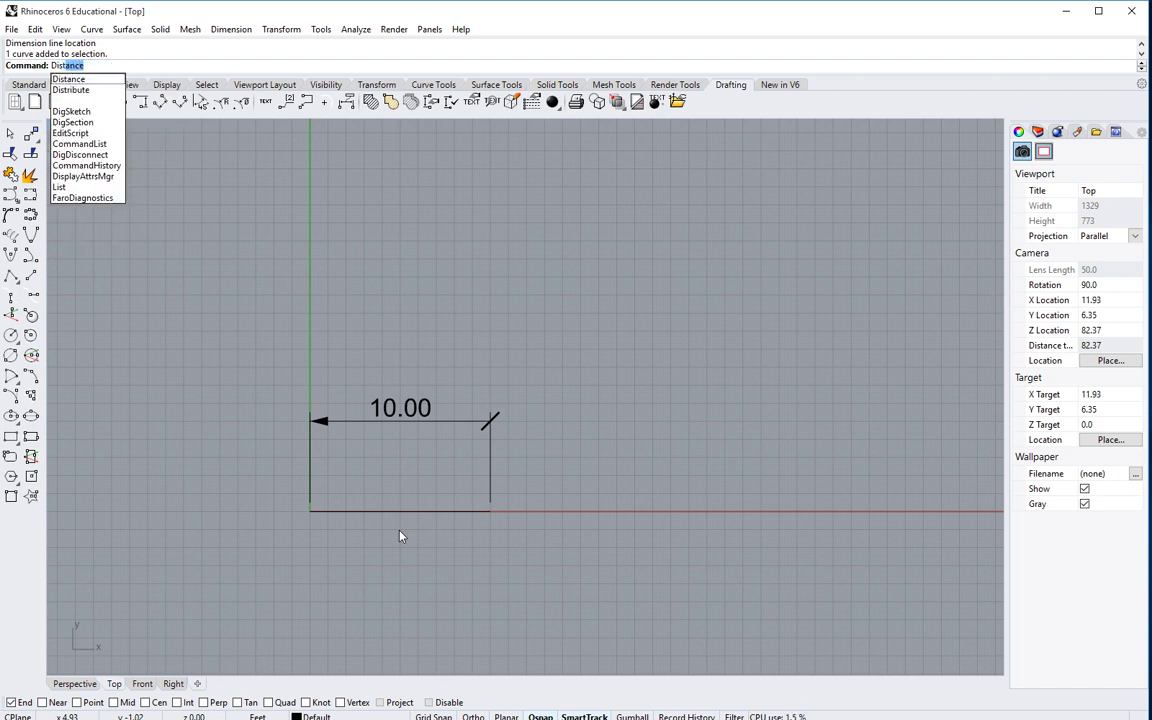
key(Return)
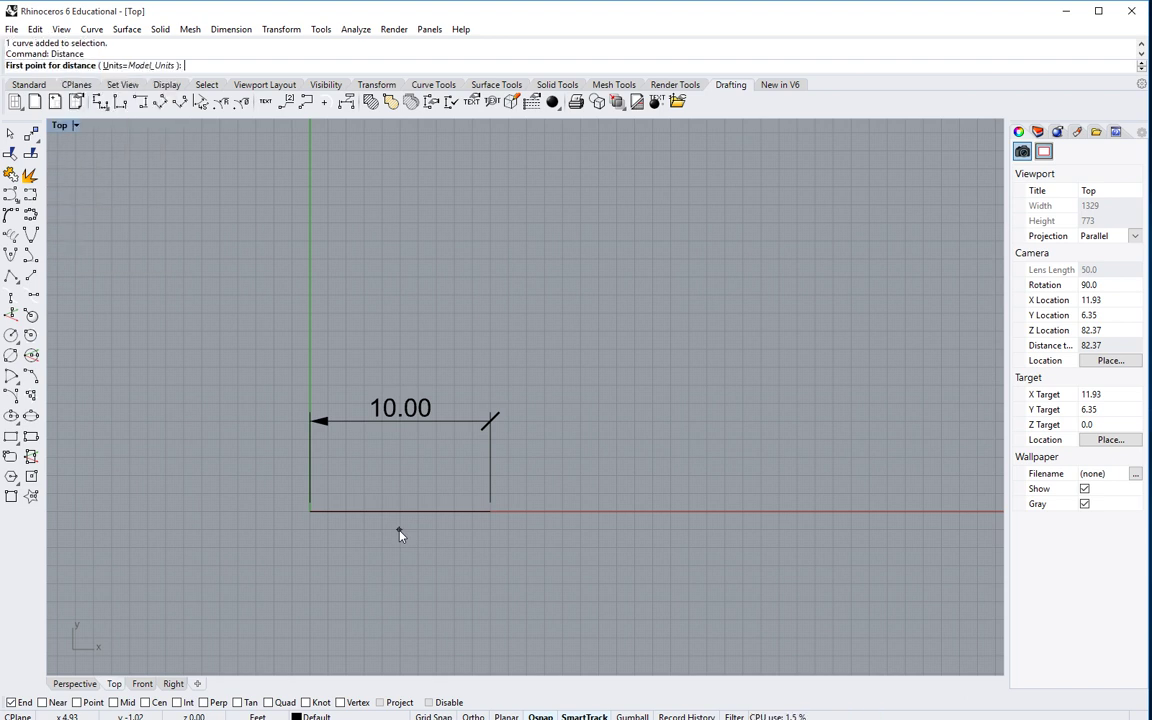
click(316, 518)
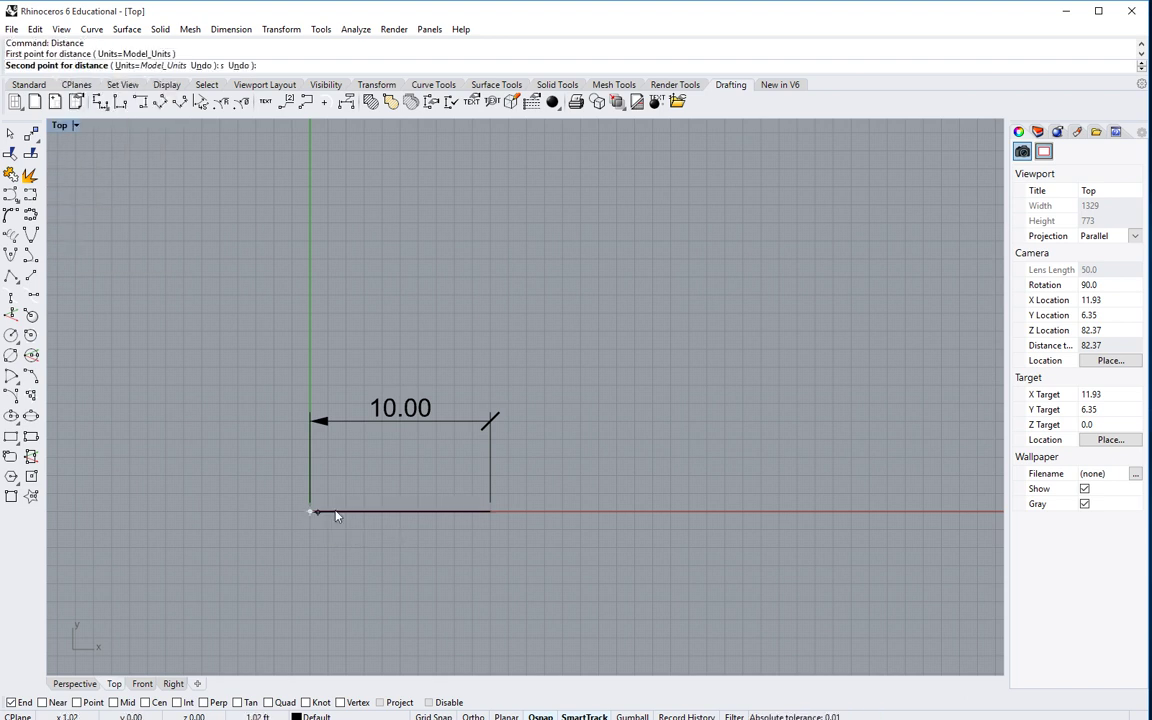
click(490, 513)
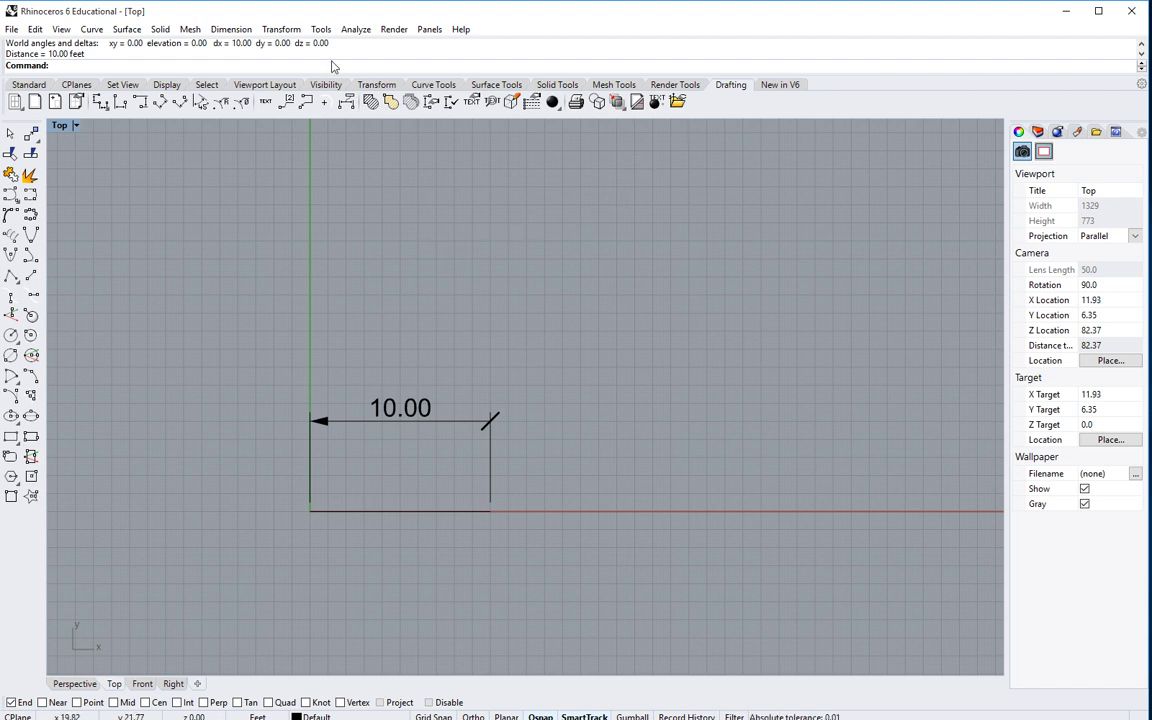
- Change Model units from Feet to Inches in Rhino Options > Units and confirm with OK
click(25, 84)
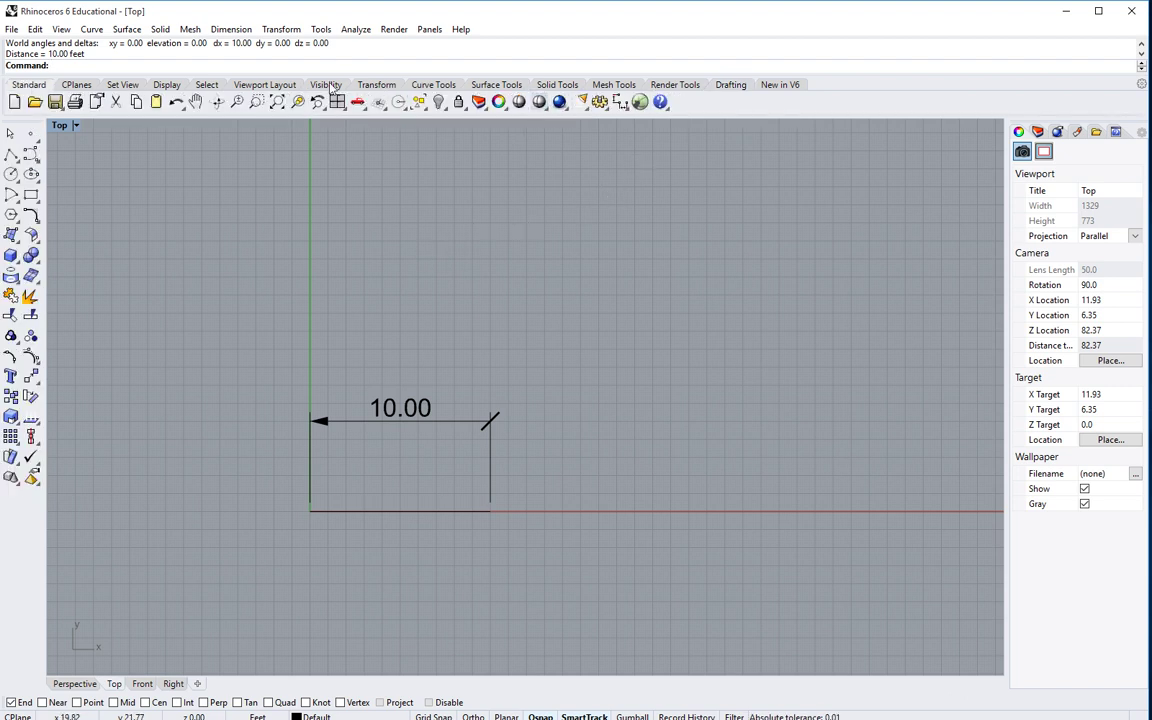
click(600, 103)
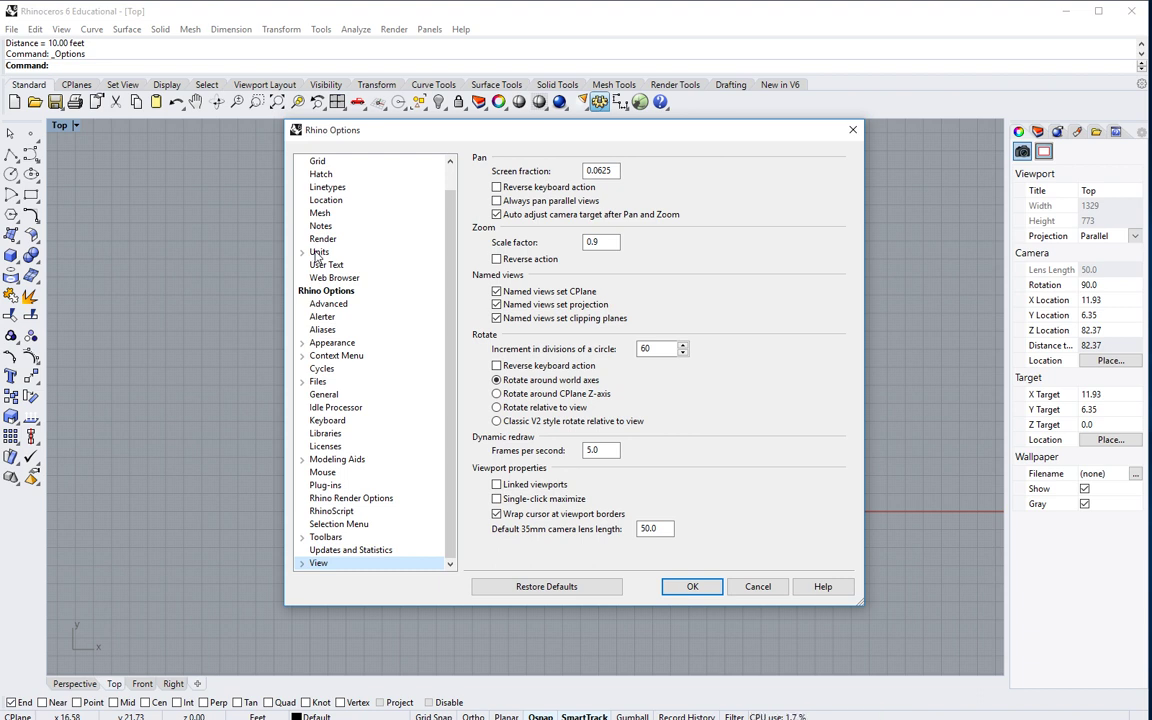
click(316, 253)
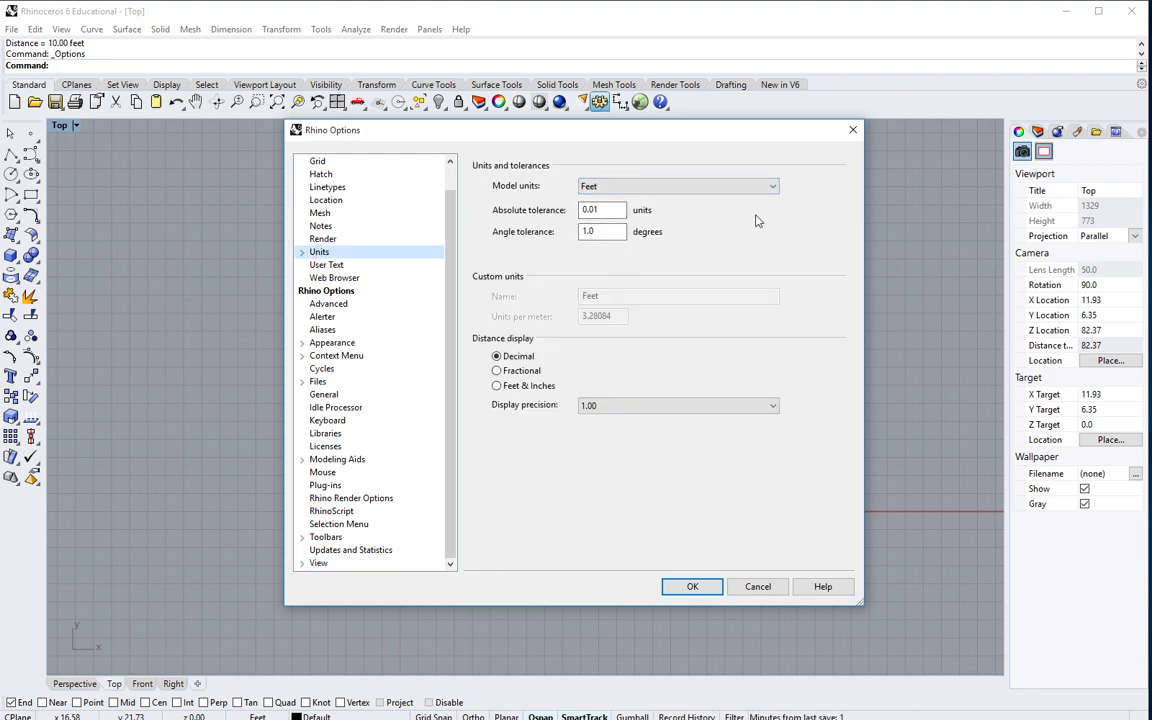
click(774, 187)
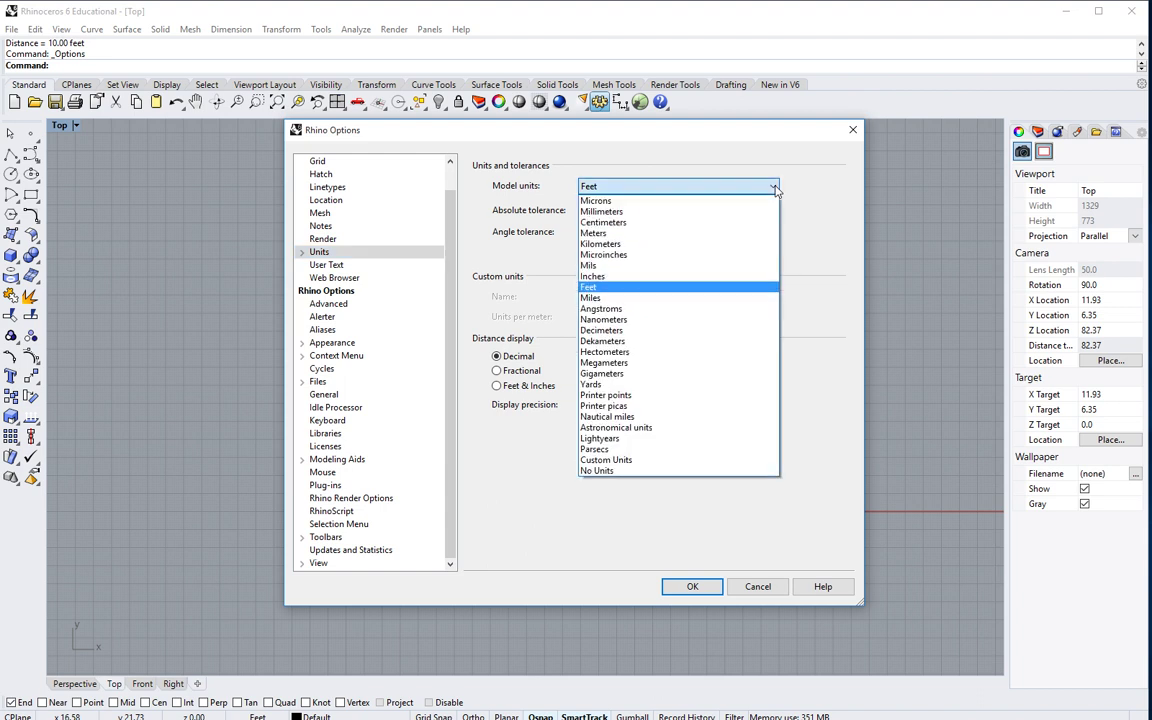
click(688, 276)
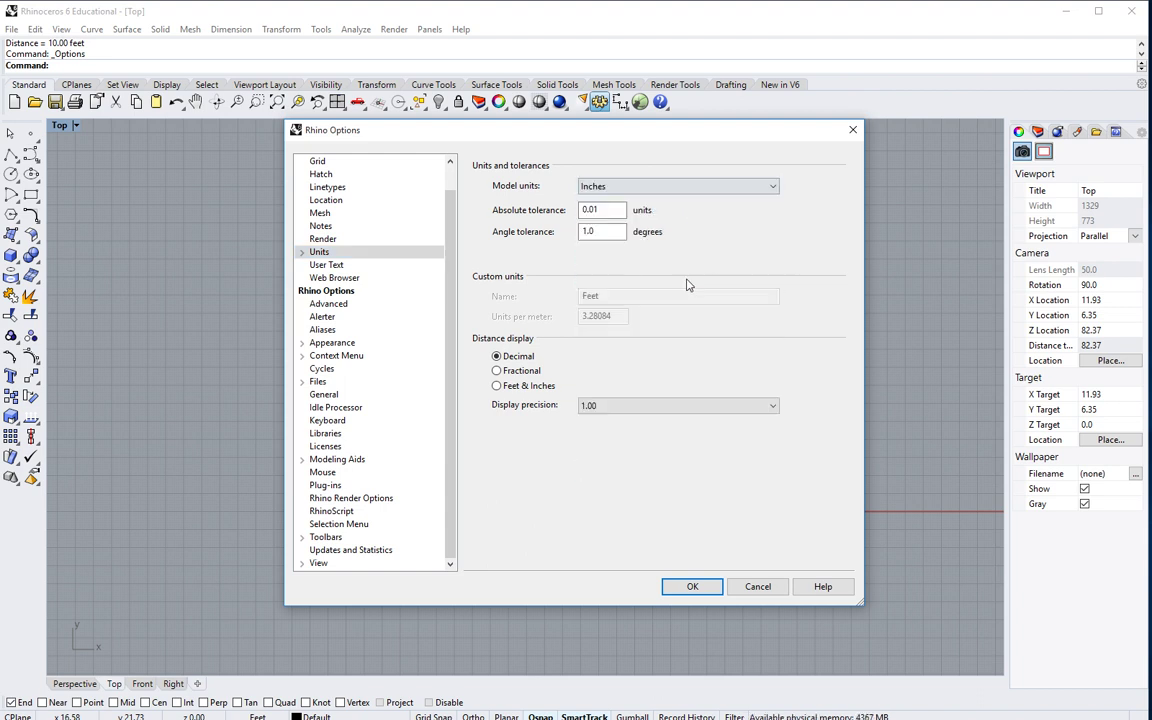
click(691, 588)
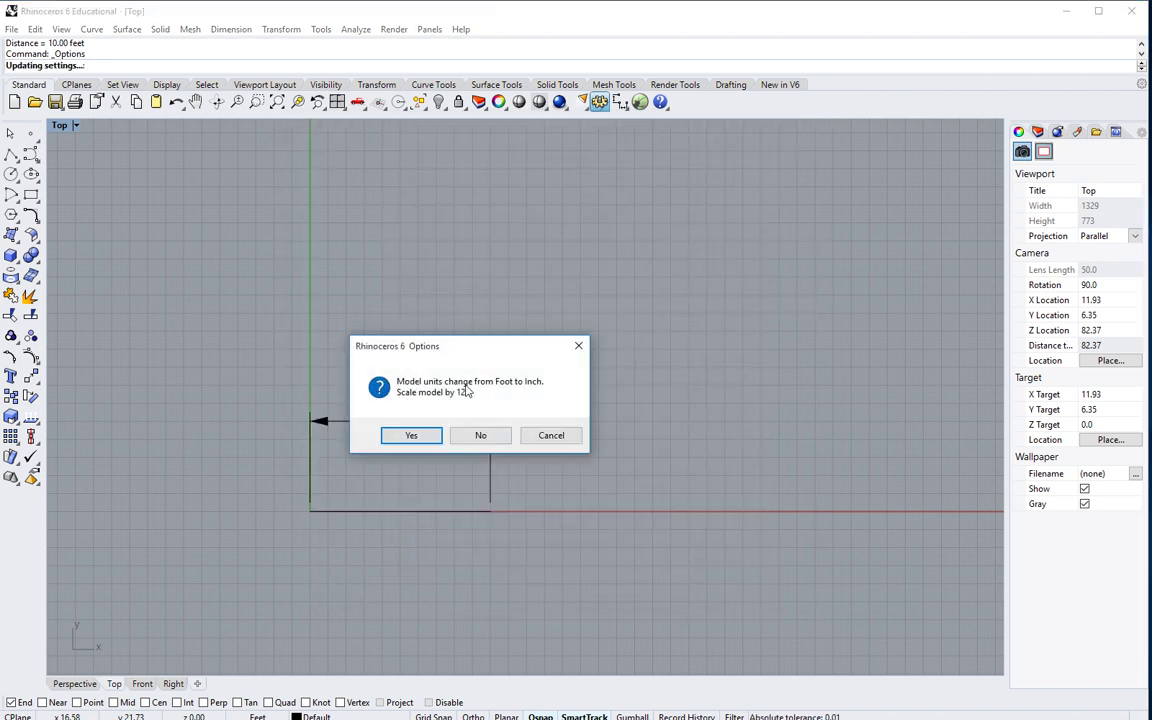
- Move the prompt aside, accept scaling the model by 12, and dismiss the History Warning
drag(467, 355, 567, 271)
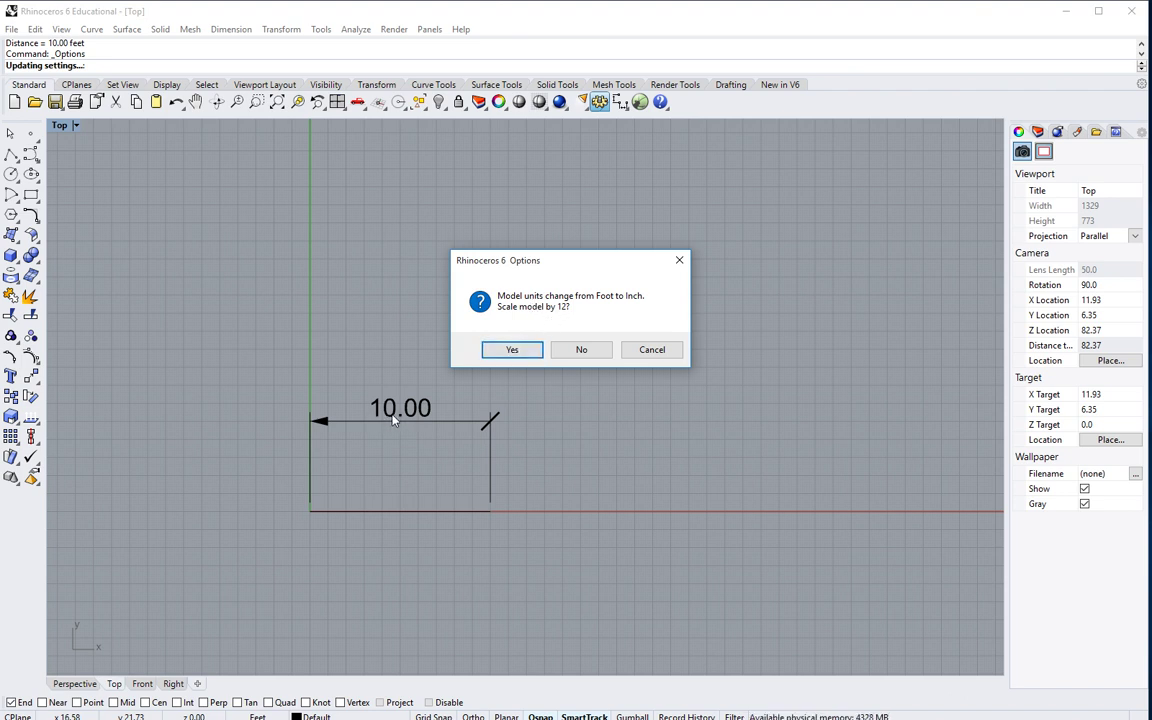
click(524, 356)
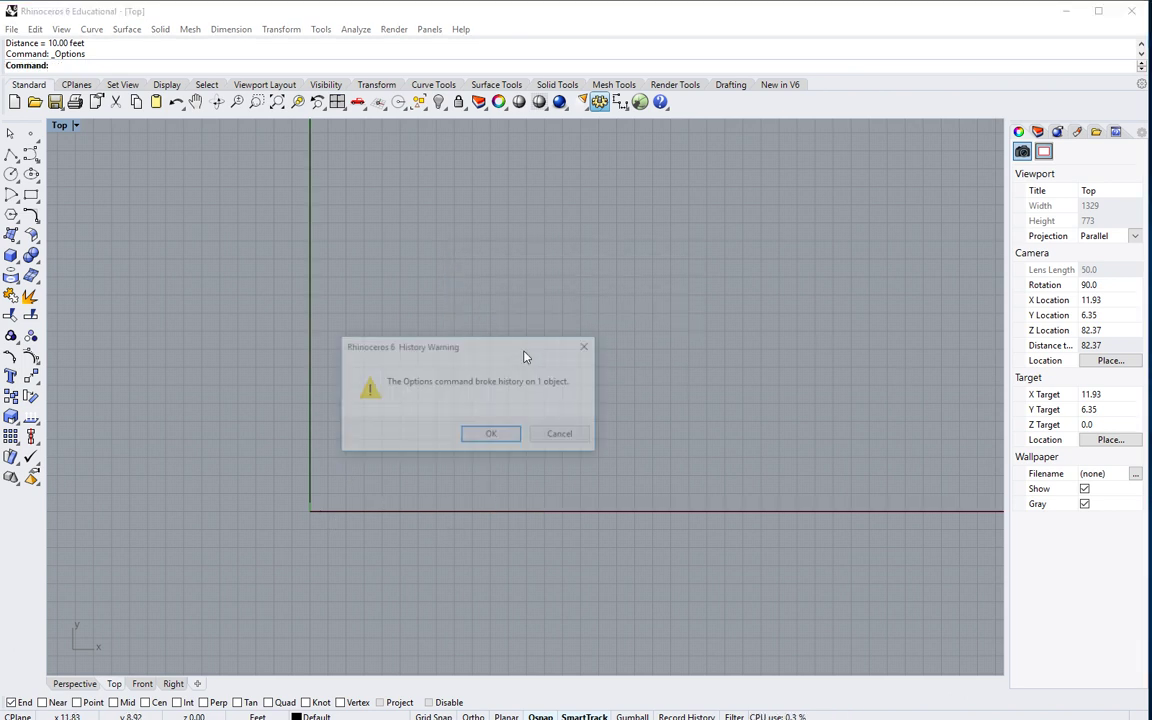
click(506, 439)
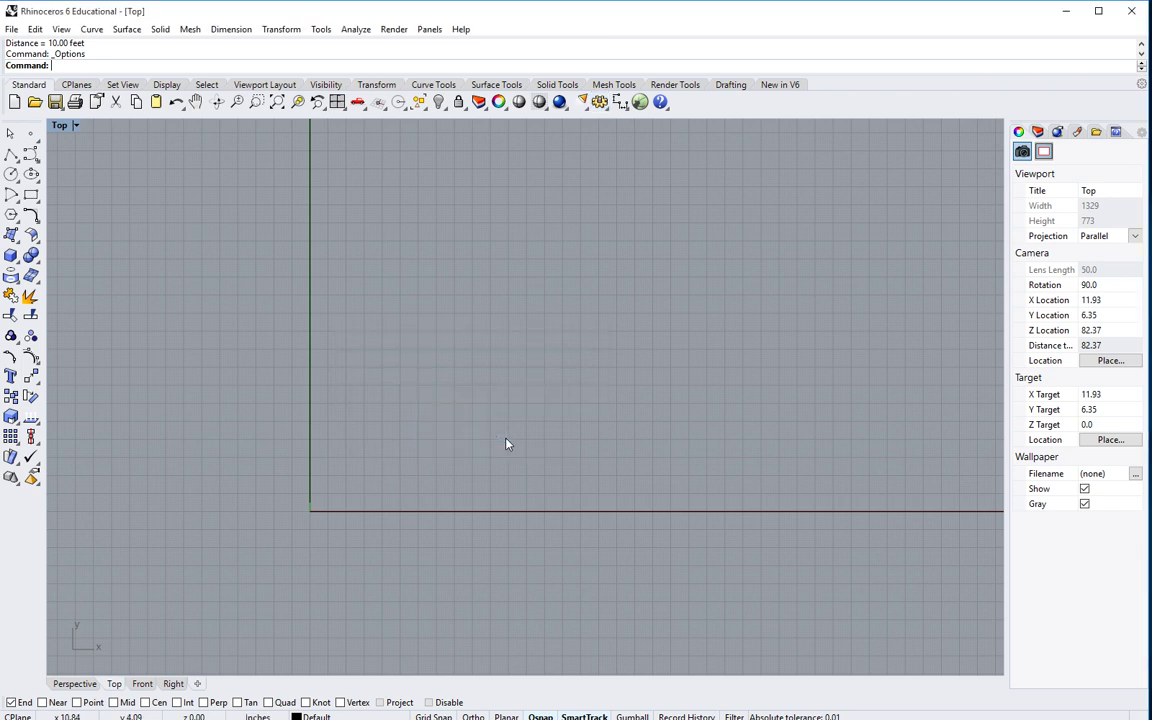
- Select the line and zoom and pan to inspect the 120.00 dimension, then deselect
click(509, 518)
scroll(535, 522, down, 2)
scroll(552, 525, down, 2)
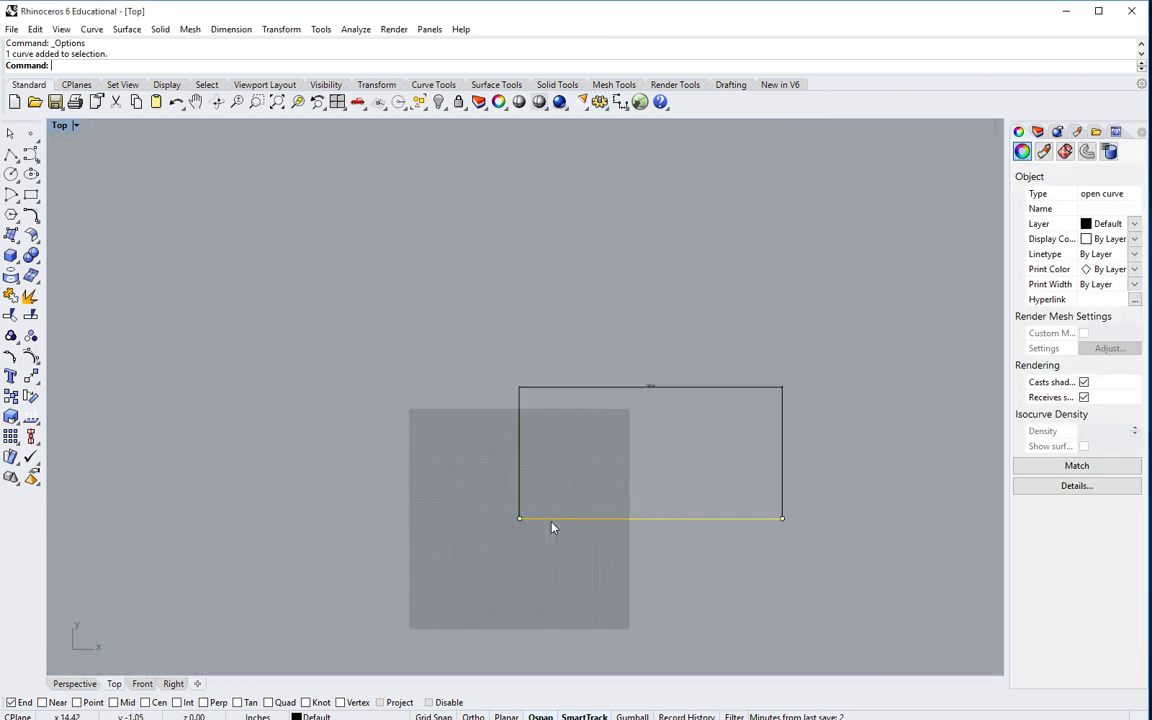
right_drag(566, 545, 467, 579)
scroll(565, 420, up, 8)
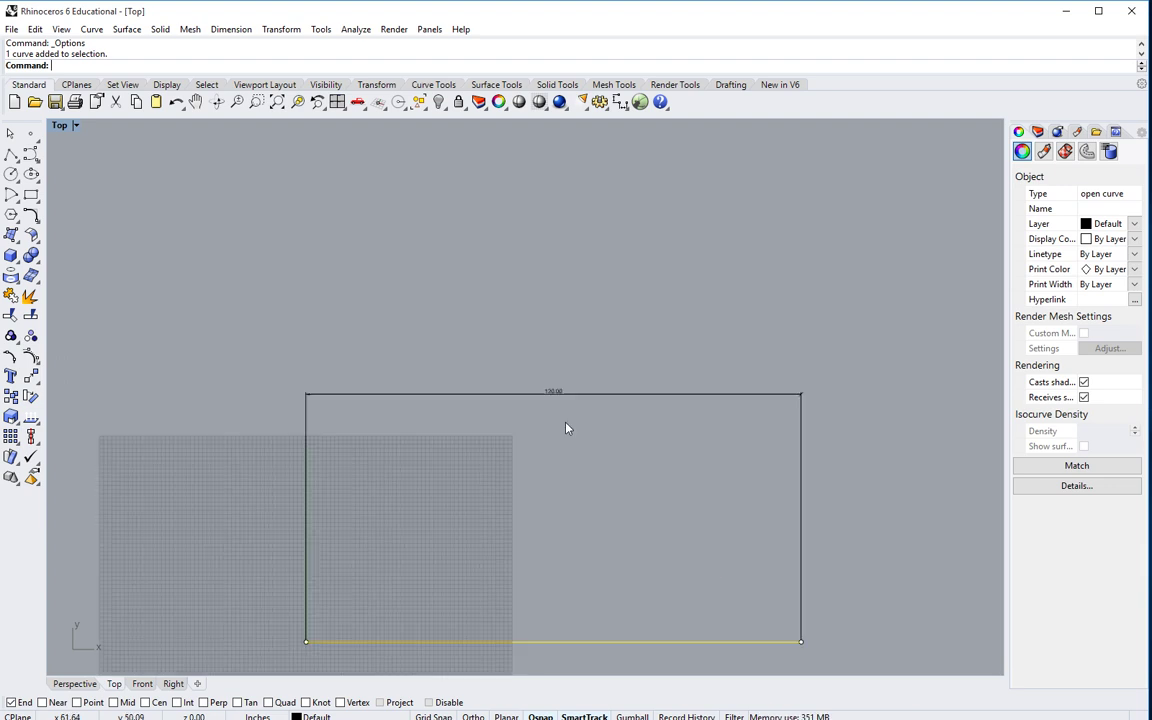
scroll(560, 371, up, 2)
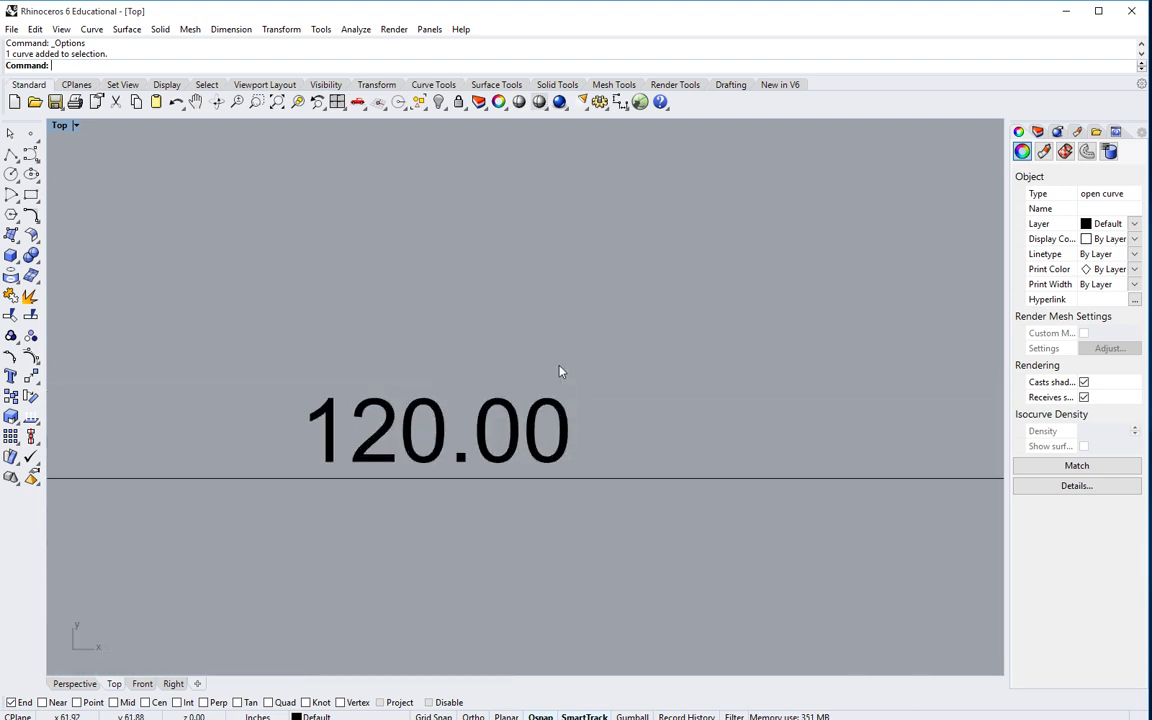
scroll(556, 373, down, 5)
right_drag(550, 468, 537, 522)
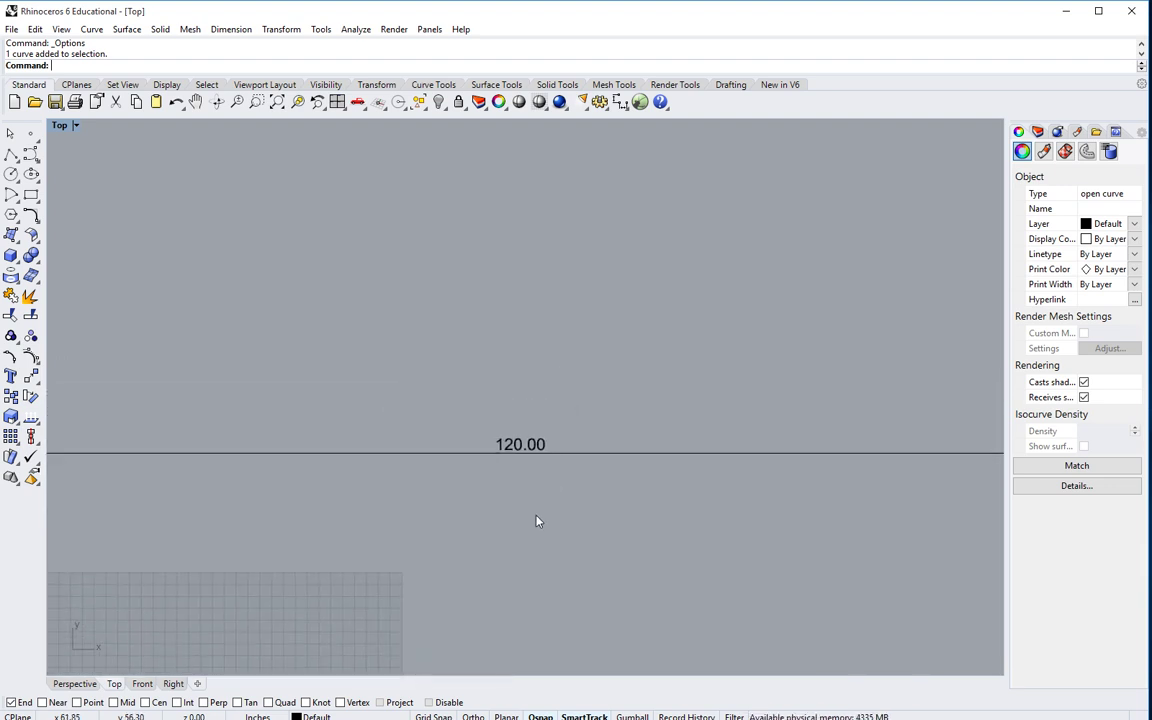
scroll(489, 463, up, 5)
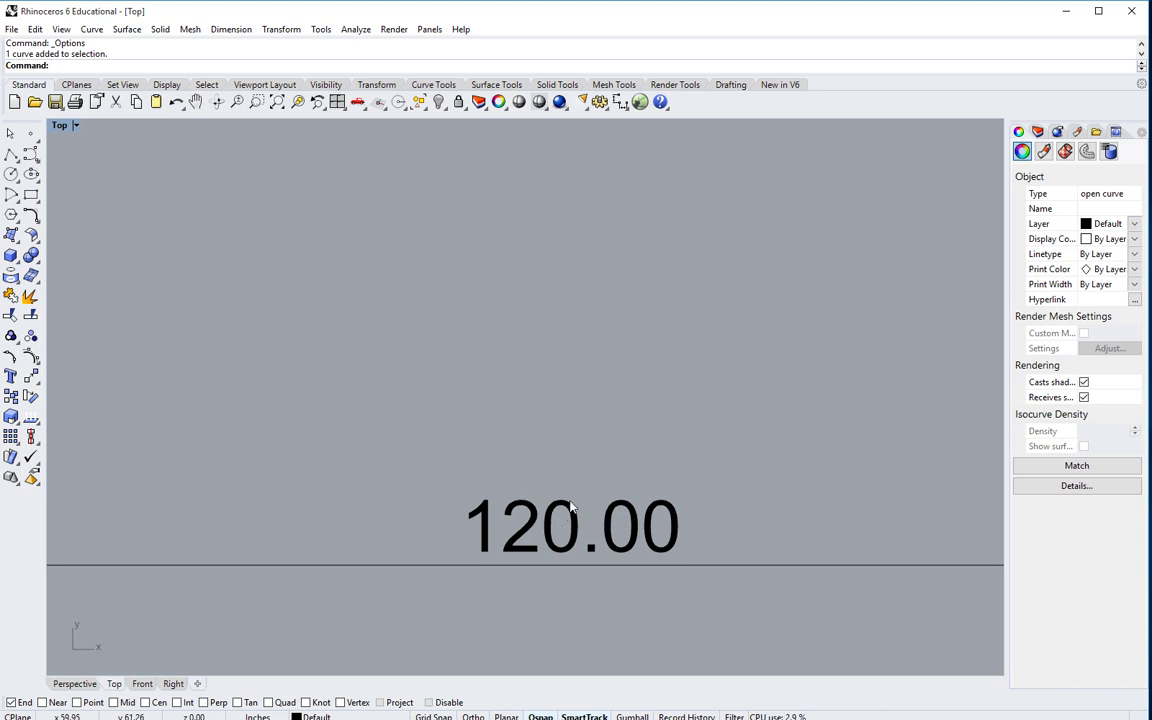
scroll(547, 512, down, 3)
scroll(491, 442, down, 5)
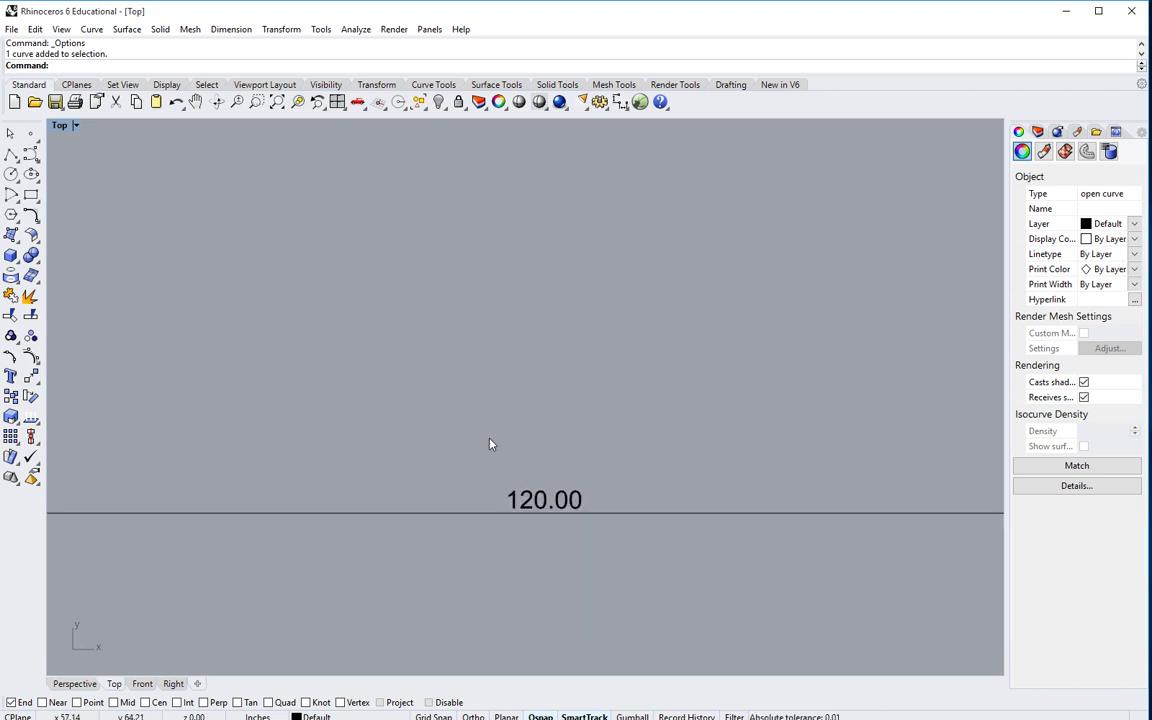
key(Escape)
scroll(460, 400, down, 1)
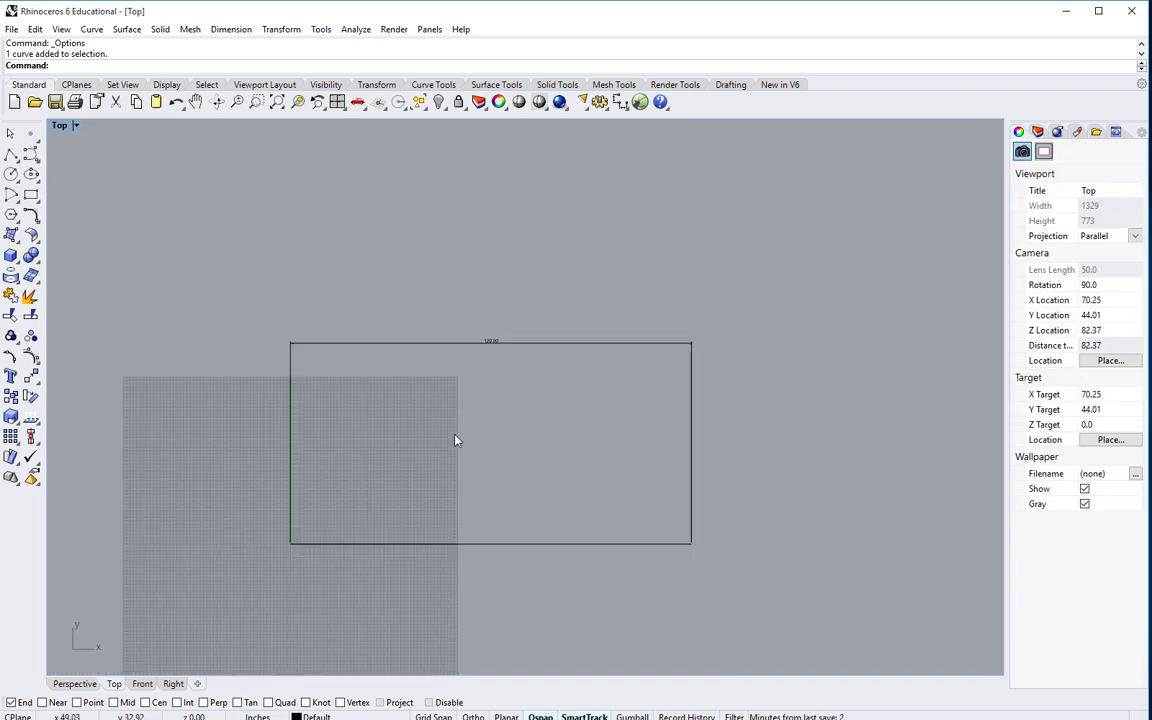
right_drag(455, 440, 392, 387)
- Run Distance (dis) between the line's endpoints, reading 120.00 inches
text(dis)
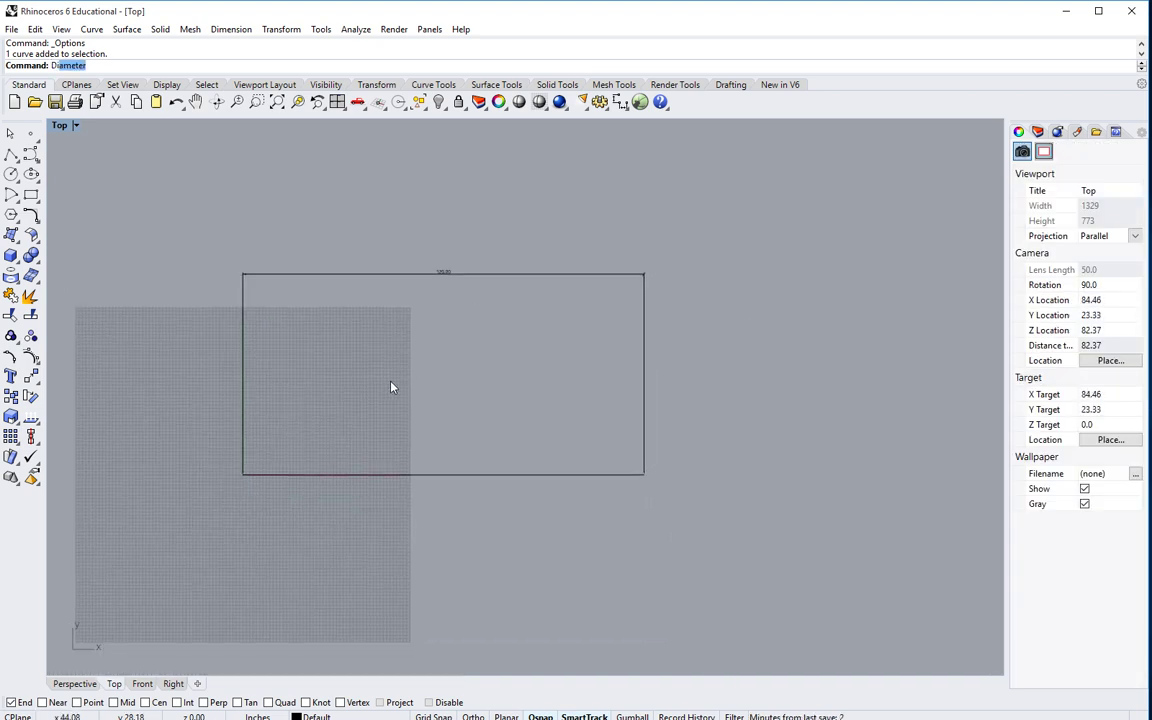
key(Return)
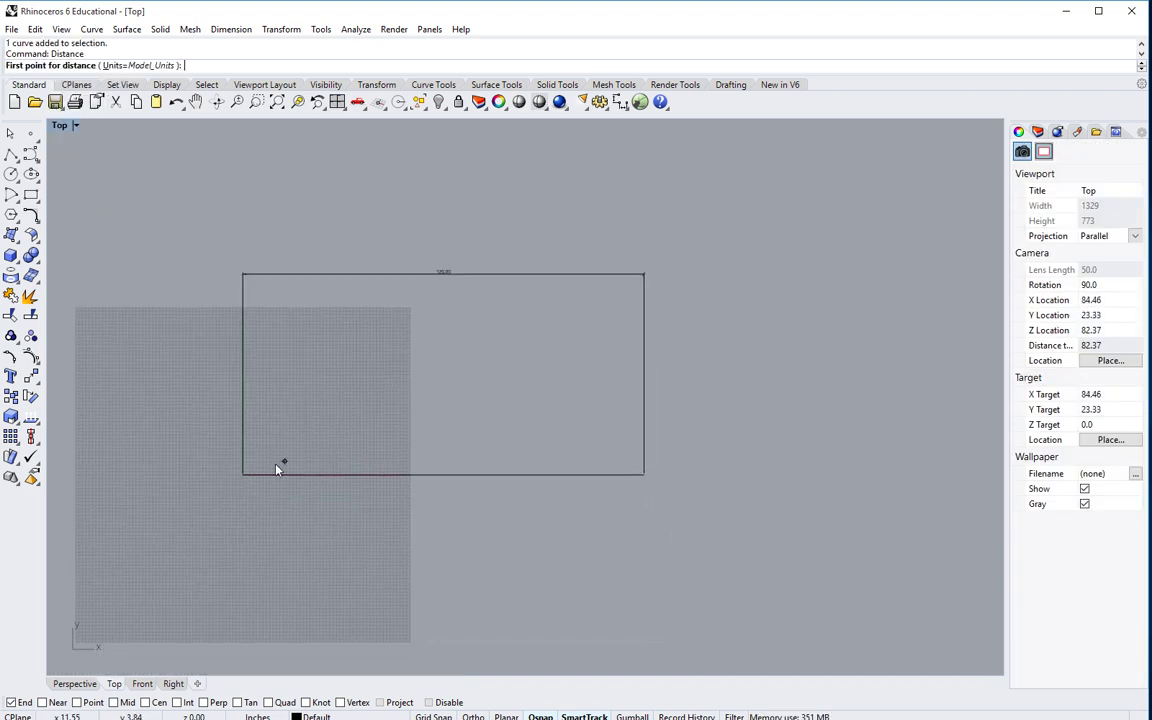
click(245, 476)
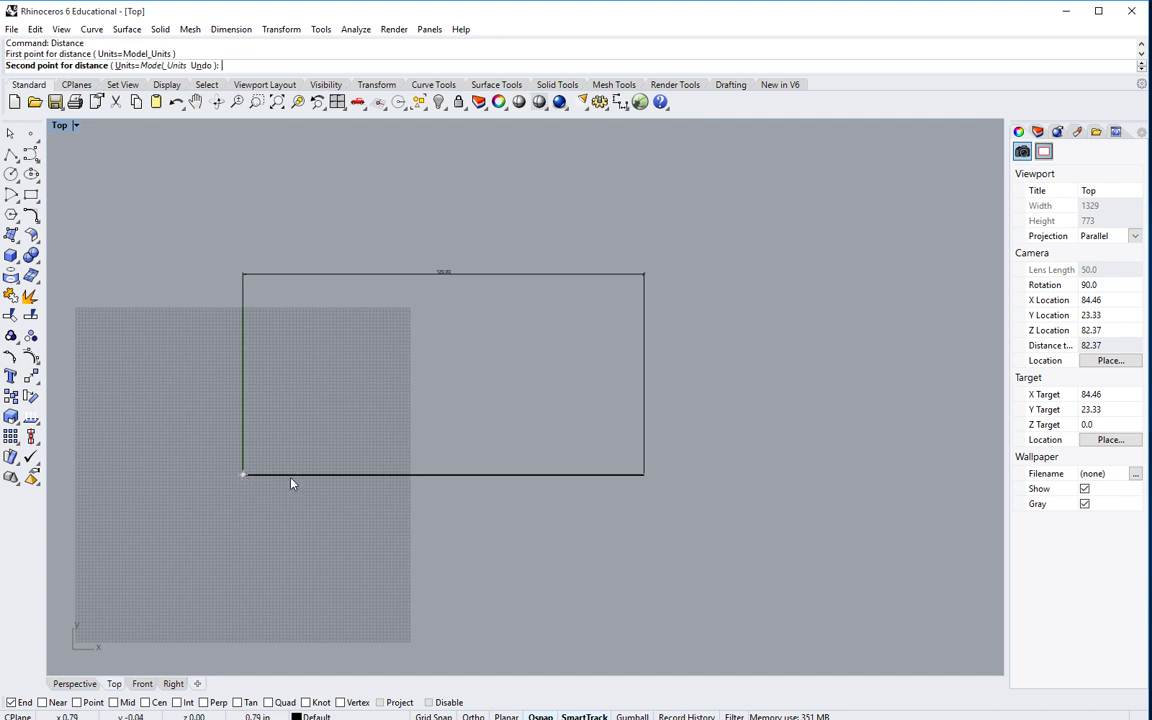
click(646, 479)
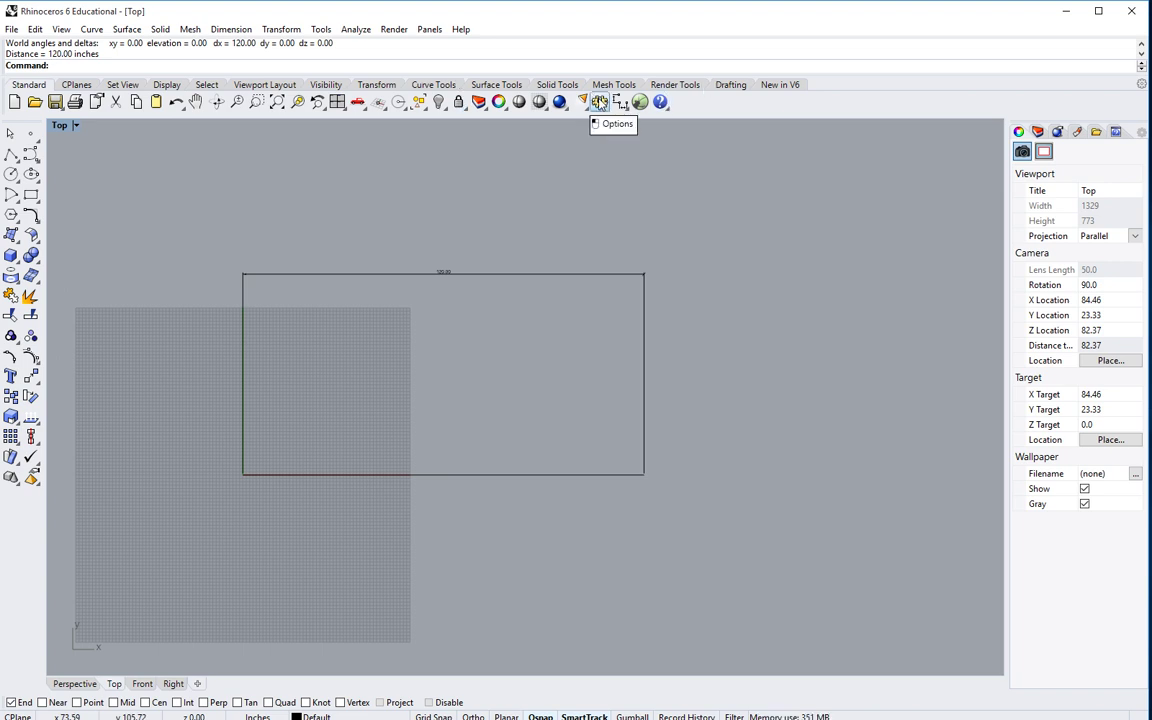
- Change Model units from Inches back to Feet in Options > Units and confirm with OK
click(599, 102)
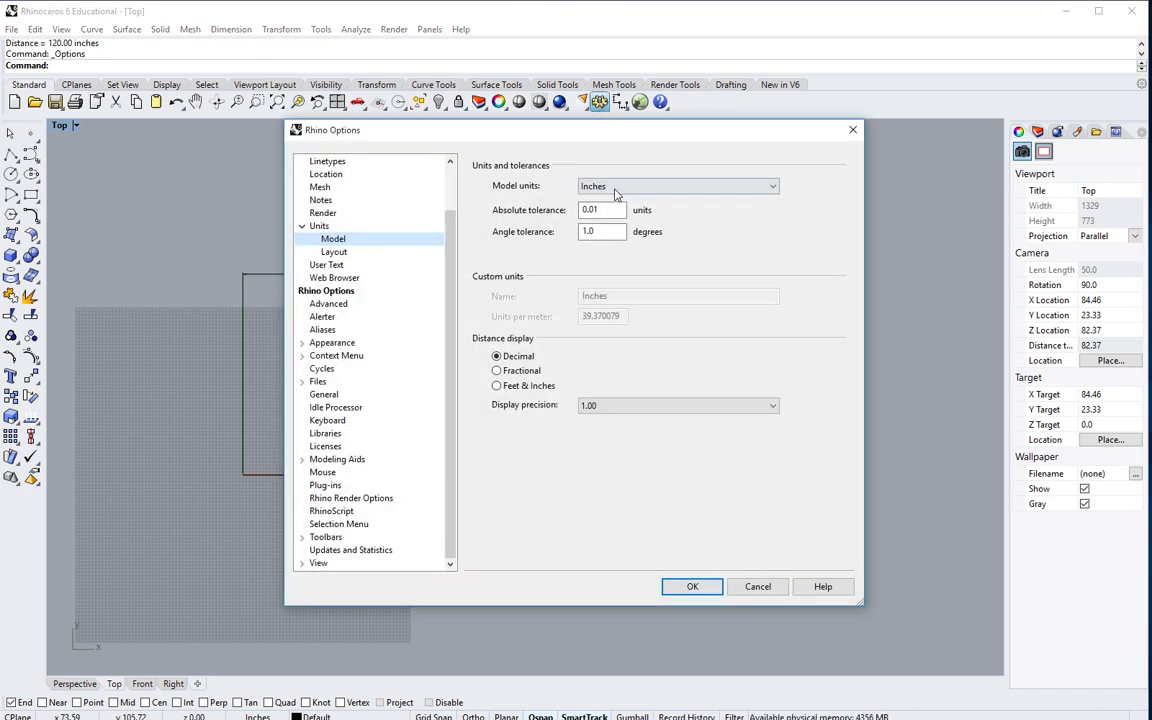
click(773, 187)
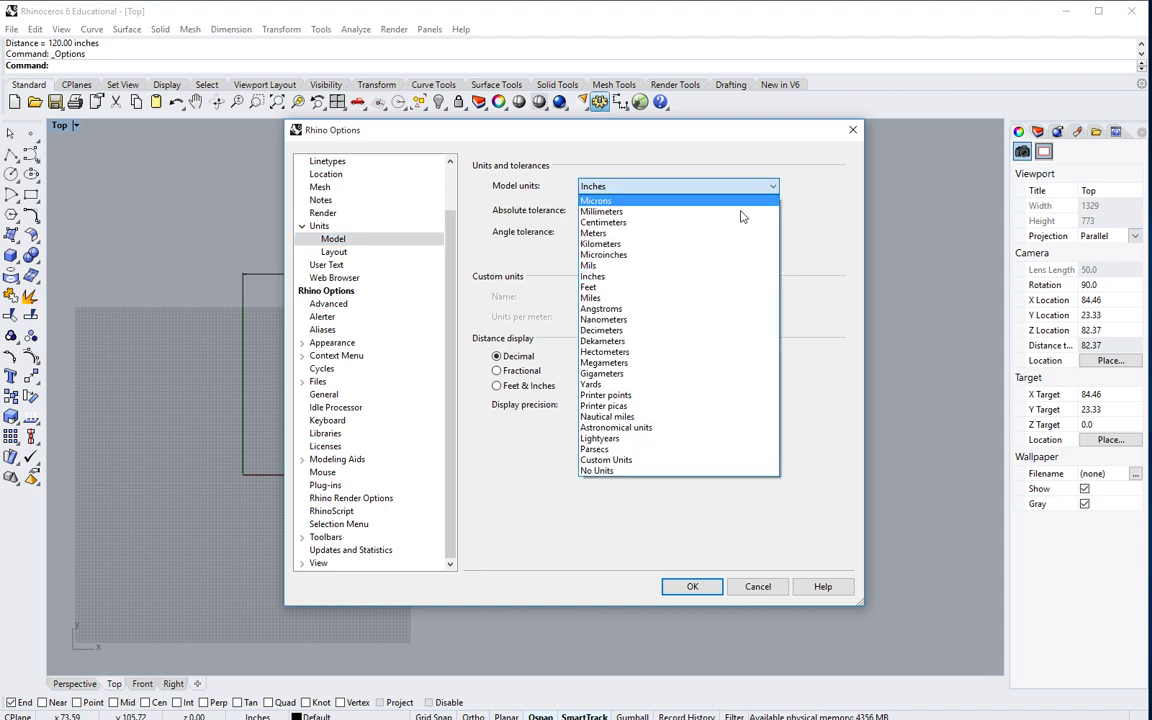
click(650, 288)
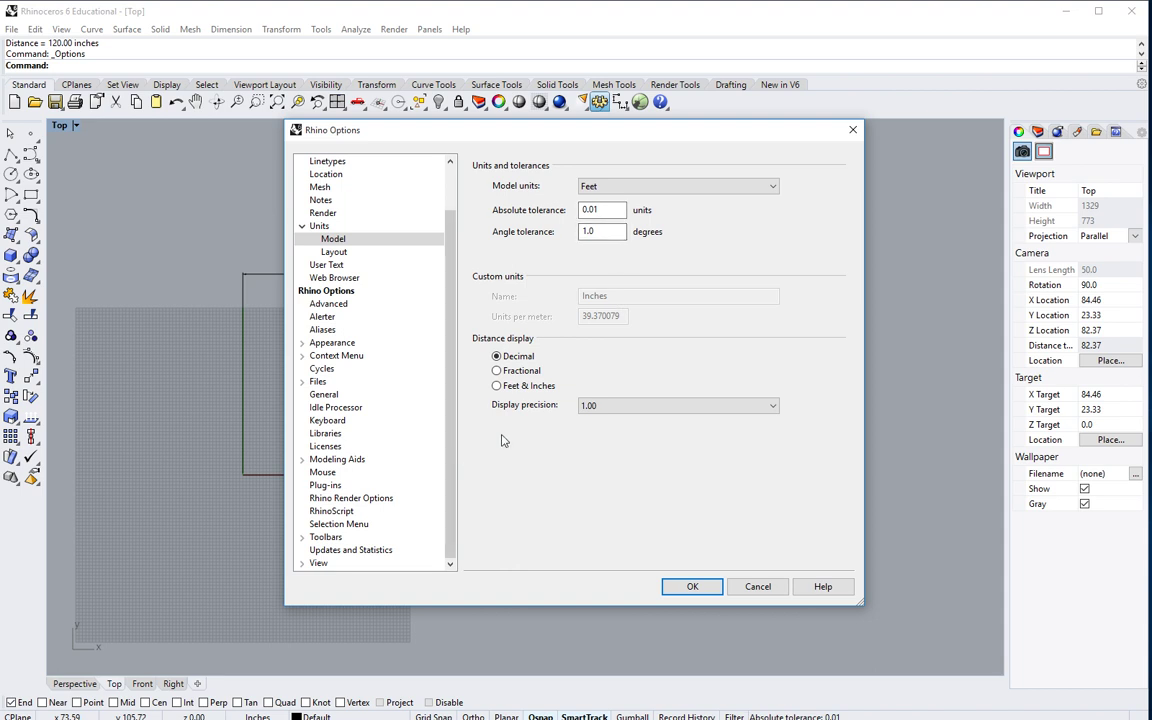
click(694, 588)
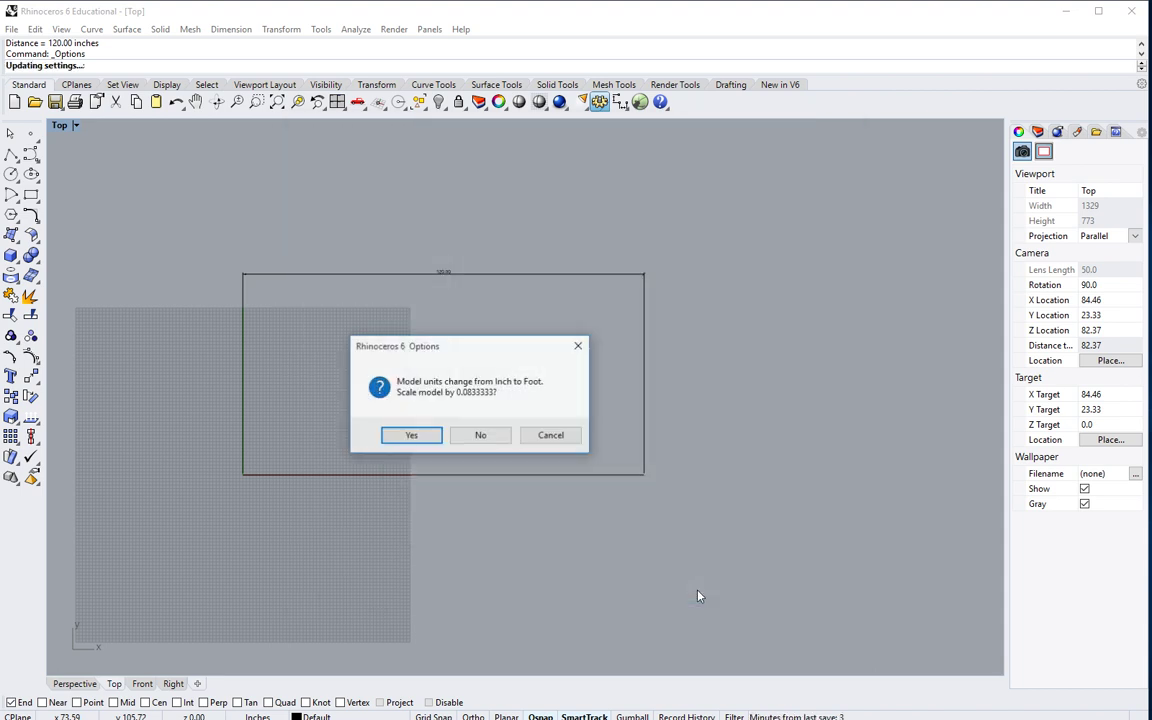
- Decline rescaling so the model stays unscaled in feet, and recentre on the rectangle
click(482, 437)
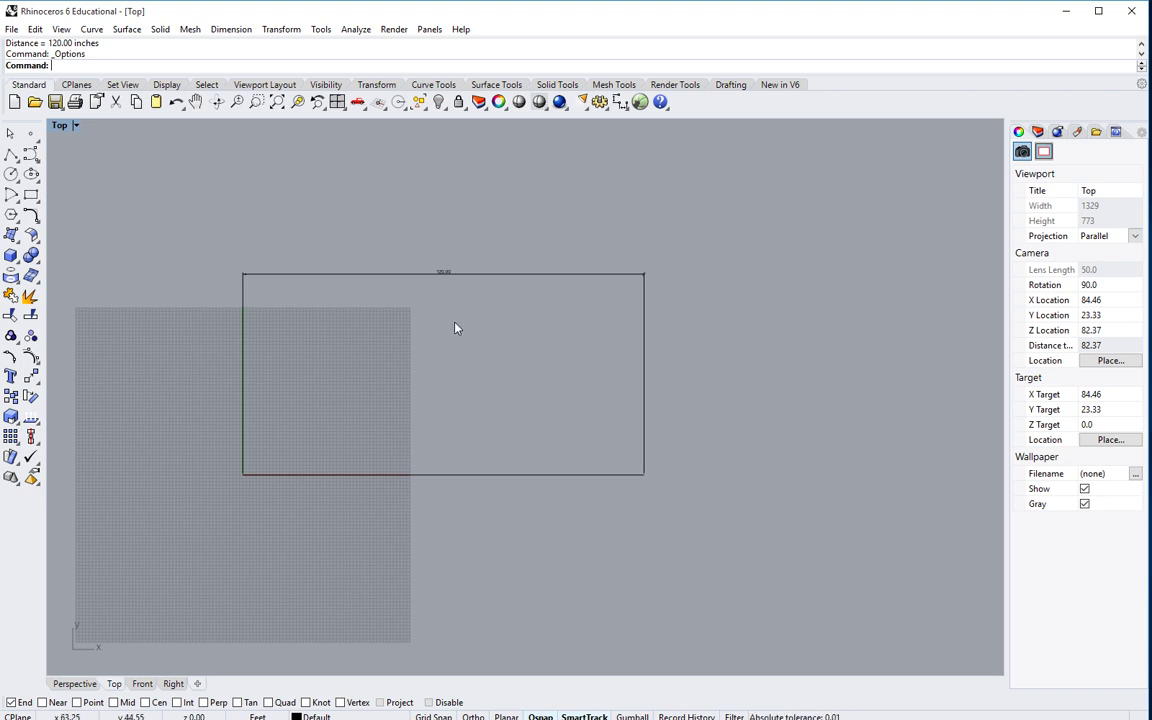
scroll(463, 236, up, 3)
scroll(422, 236, down, 4)
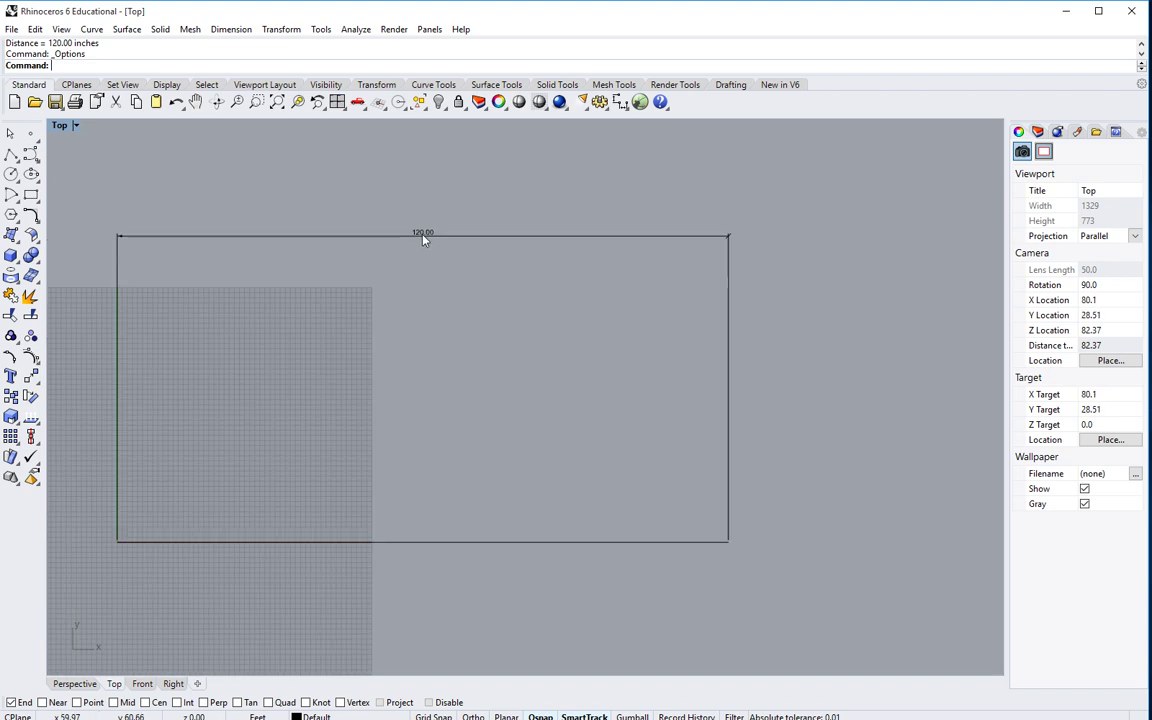
right_drag(422, 237, 446, 321)
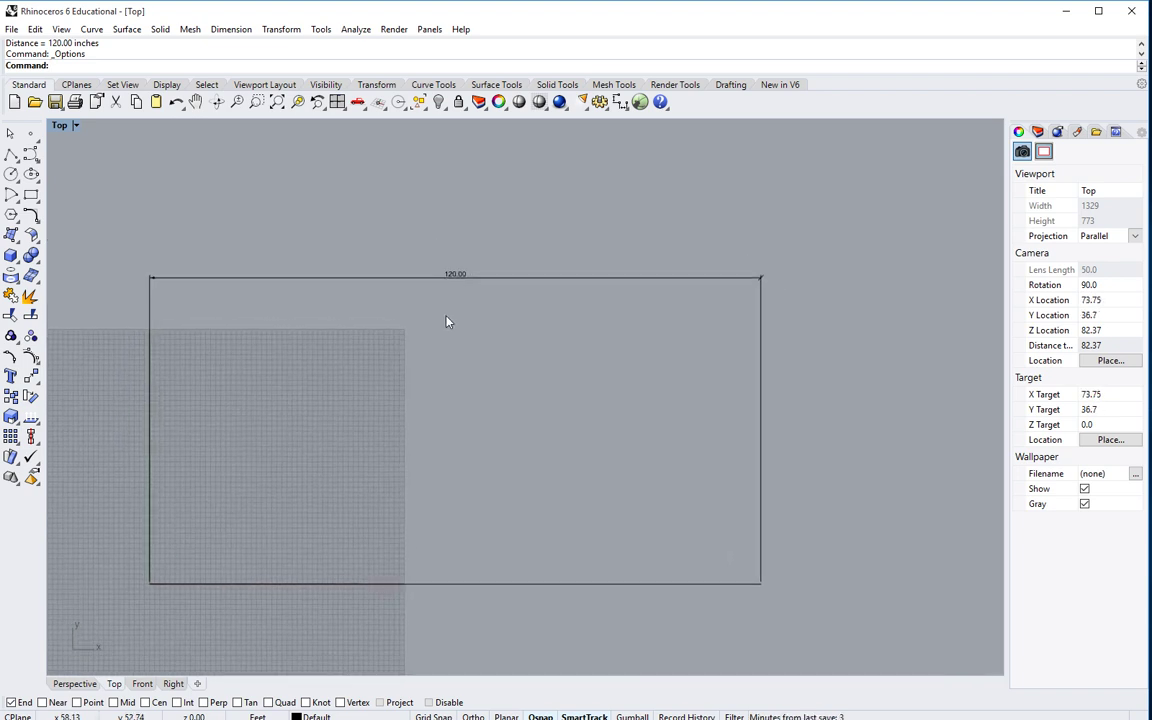
- Measure the line endpoint to endpoint with Dist, reading 120.00 feet
text(Distance)
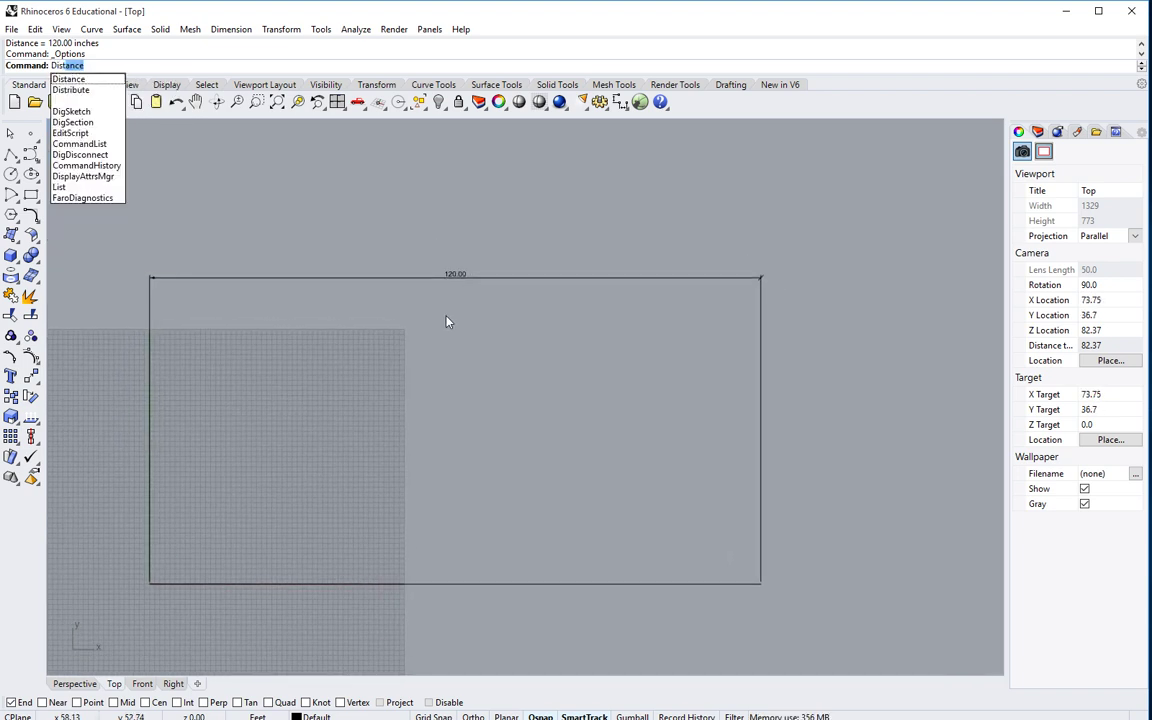
key(Return)
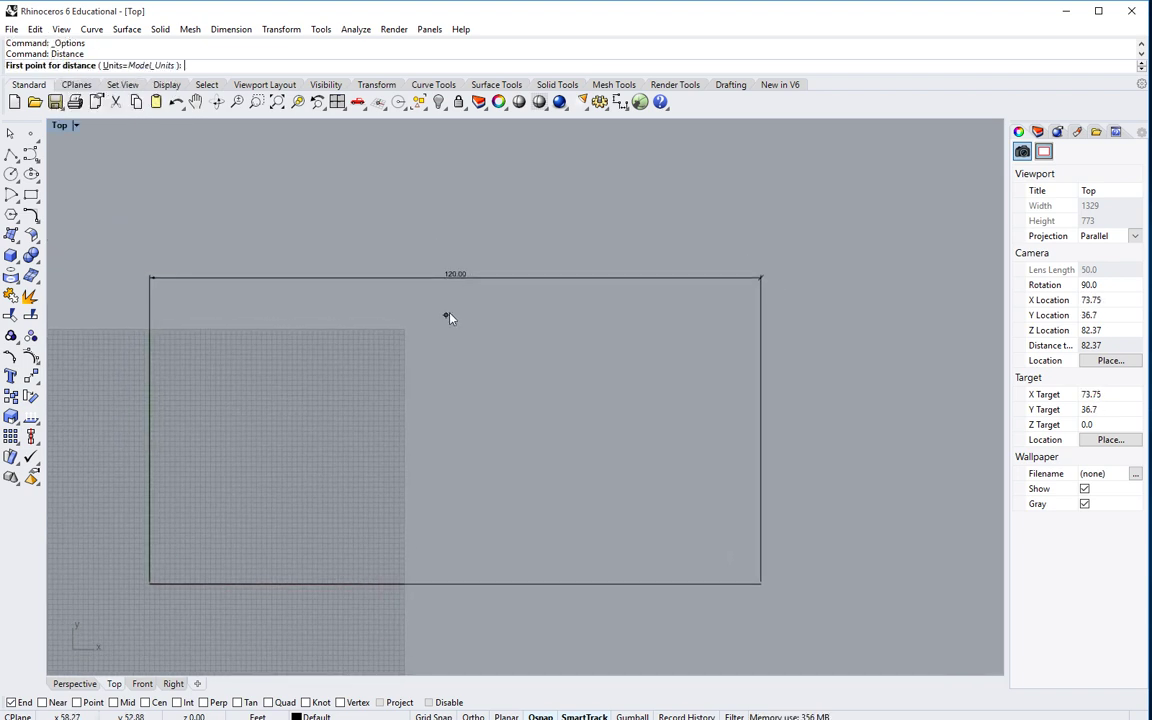
click(151, 585)
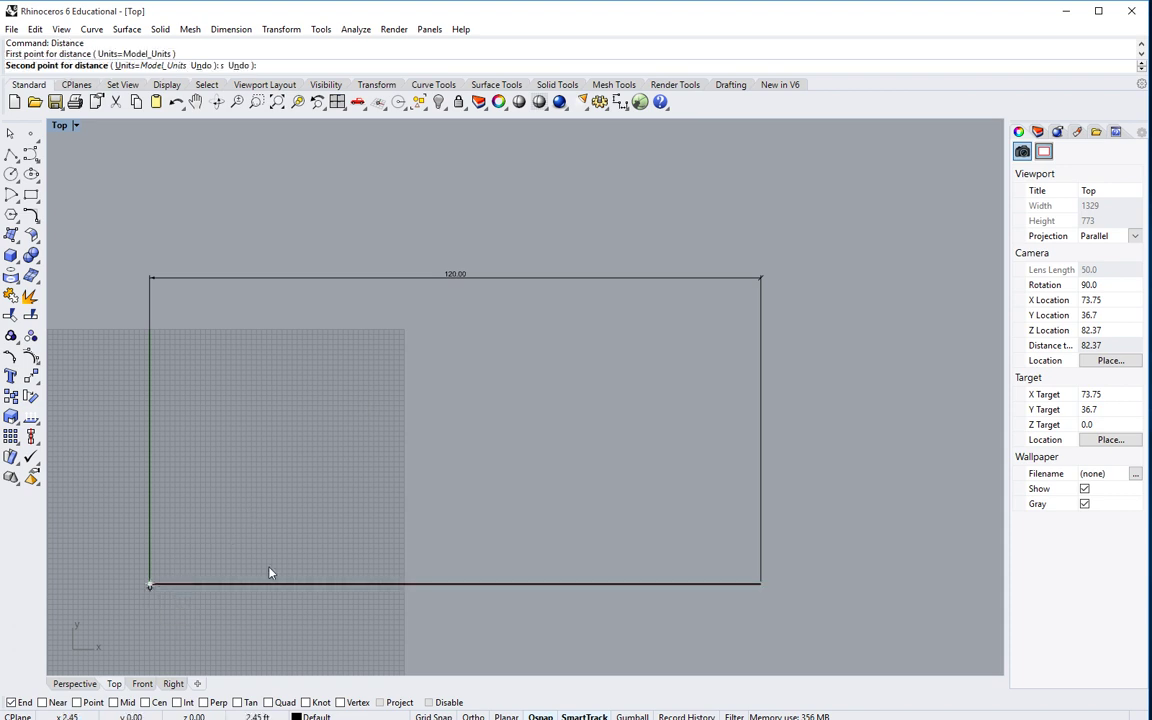
click(760, 585)
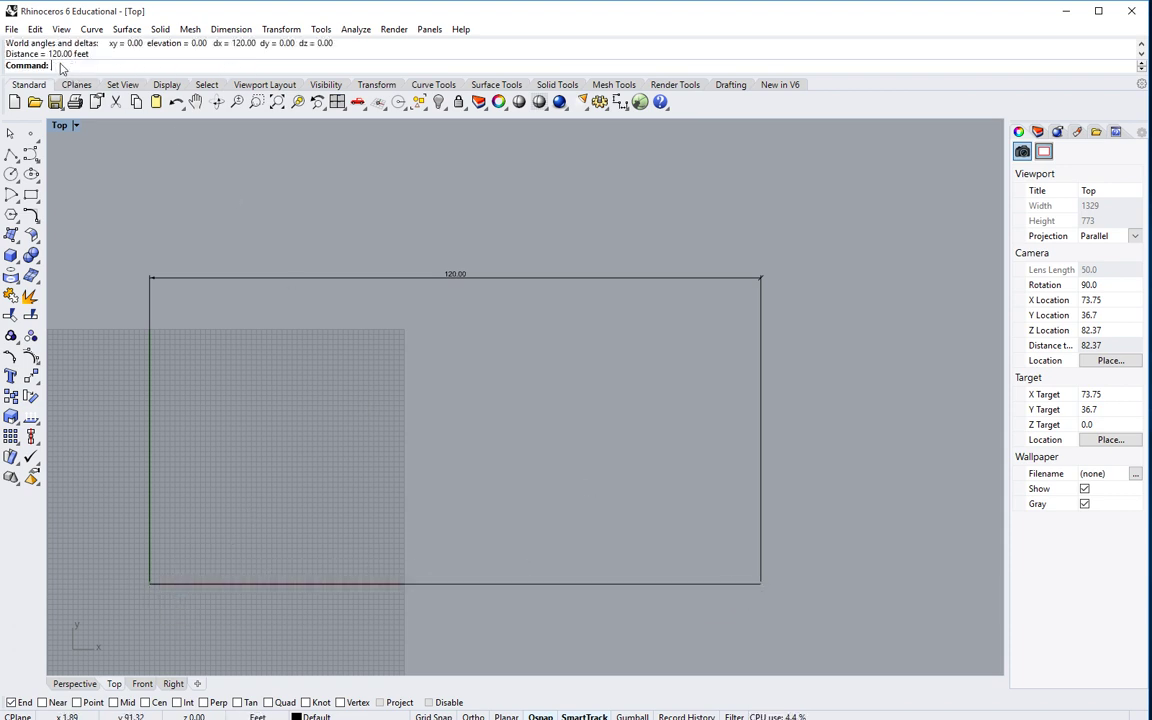